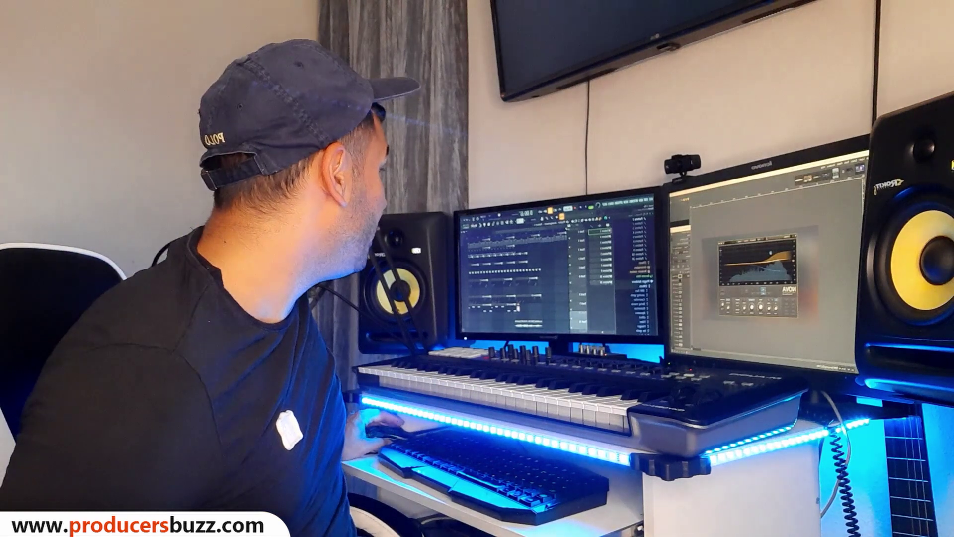
# Step: Check the beat's mixer and playlist, then open a pattern's notes in the piano roll
pyautogui.press('F9')
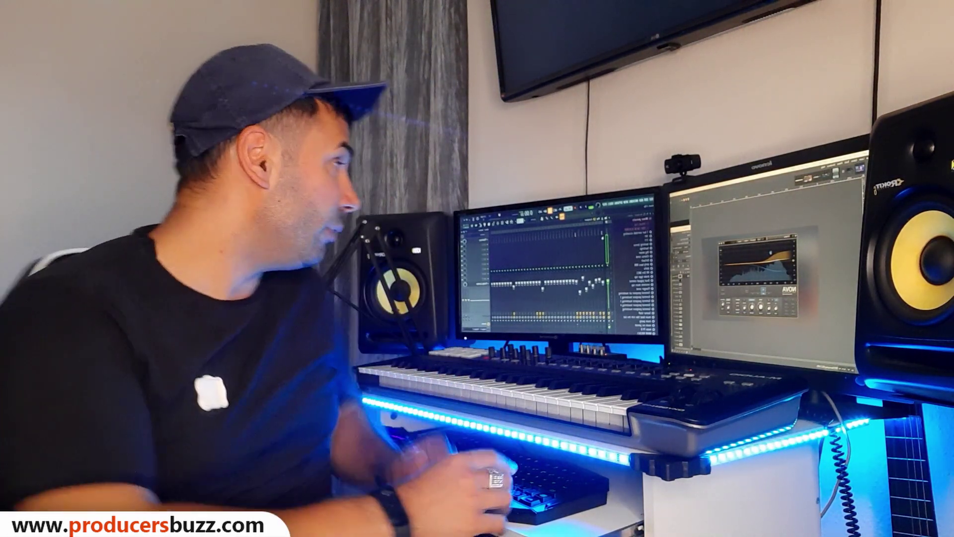
pyautogui.press('F9')
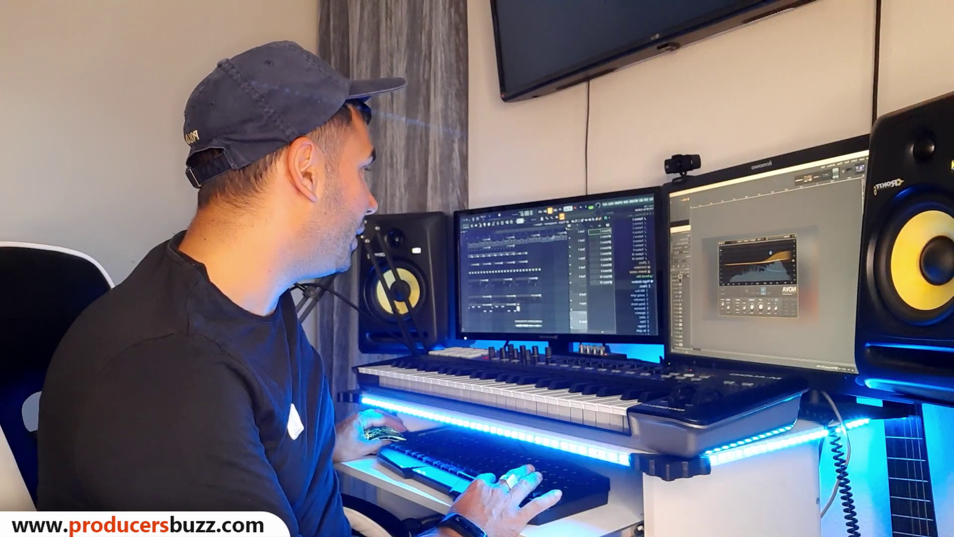
pyautogui.press('F7')
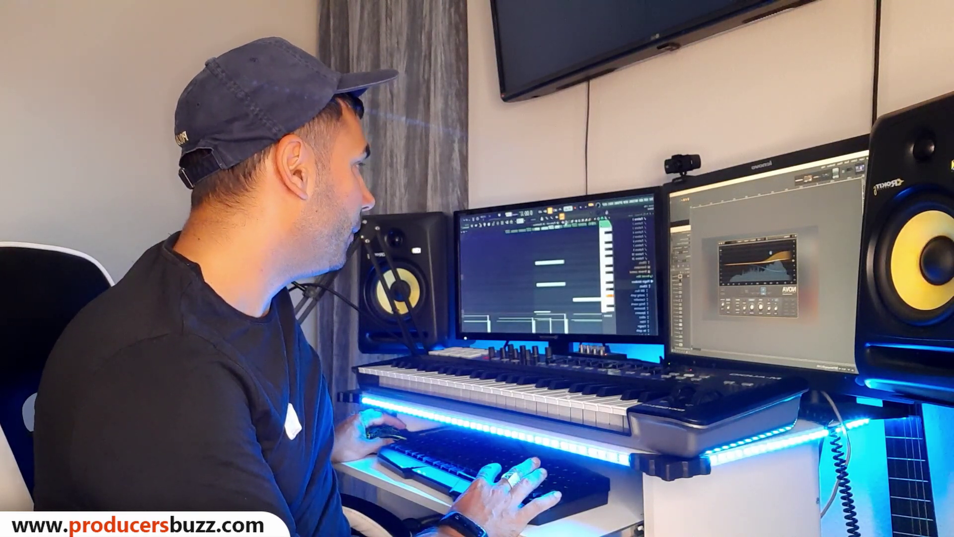
pyautogui.press('F6')
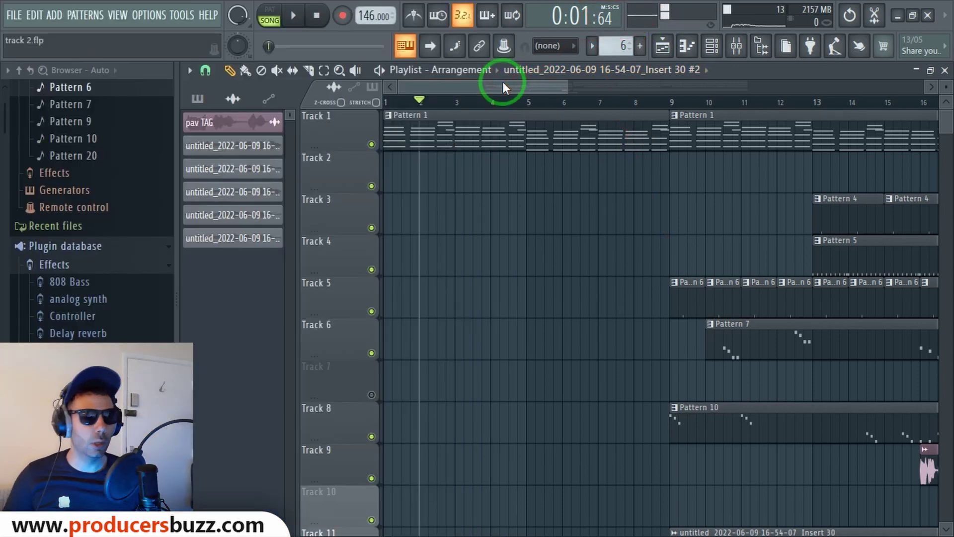
# Step: Zoom the playlist out so bars 1–17 of track 2.flp fill the view
pyautogui.moveTo(502, 81); pyautogui.dragTo(480, 86)
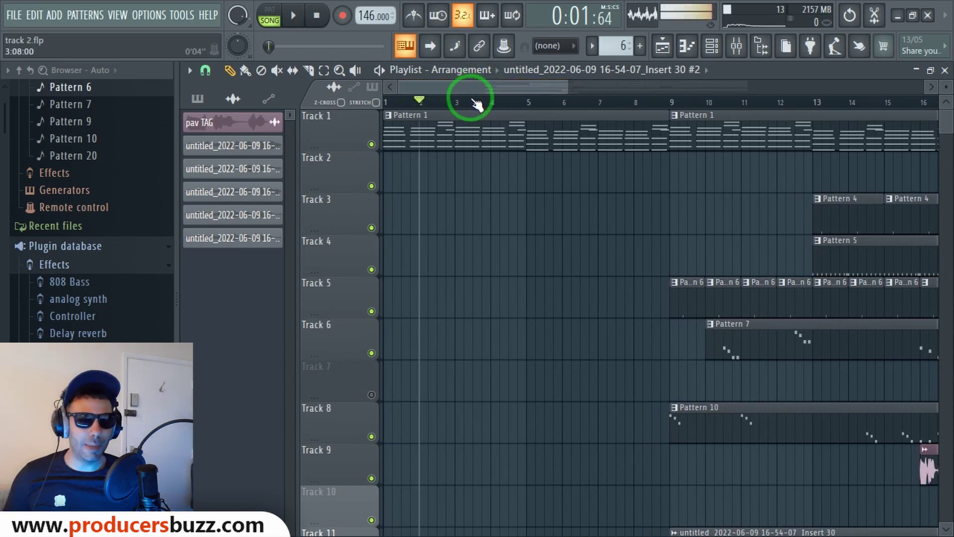
pyautogui.moveTo(566, 87); pyautogui.dragTo(577, 87)
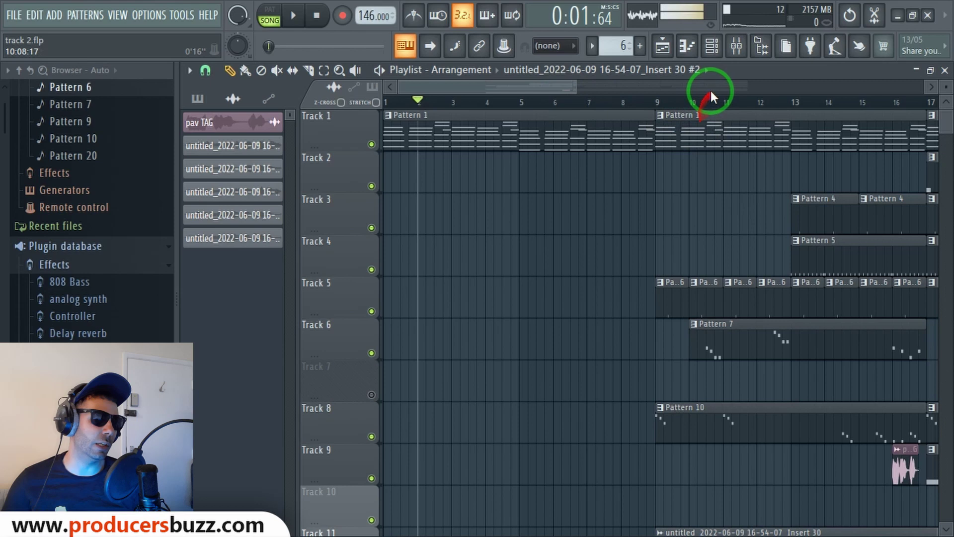
# Step: Select the Master channel and toggle its Fruity Limiter and Maximus slots on and off
pyautogui.click(736, 45)
pyautogui.click(248, 147)
pyautogui.click(225, 148)
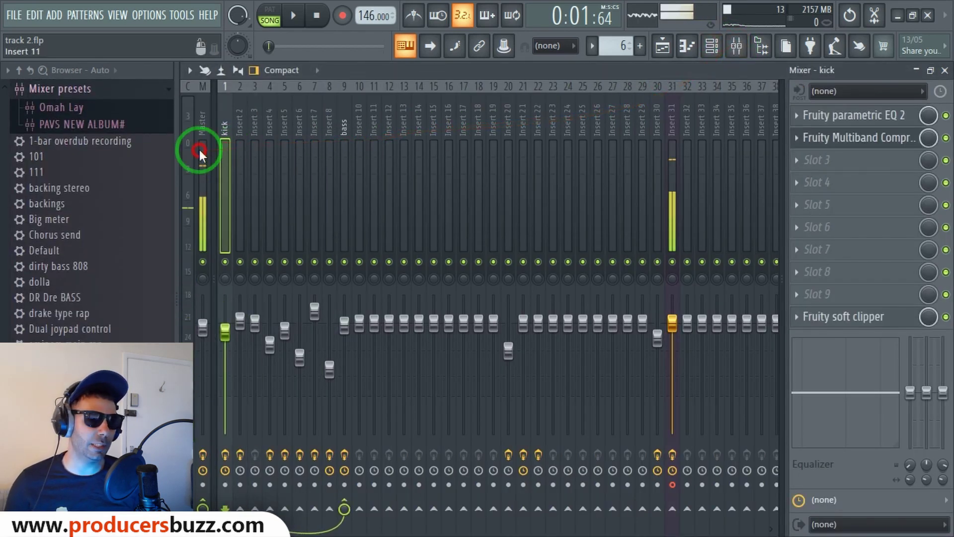
pyautogui.click(200, 149)
pyautogui.click(946, 317)
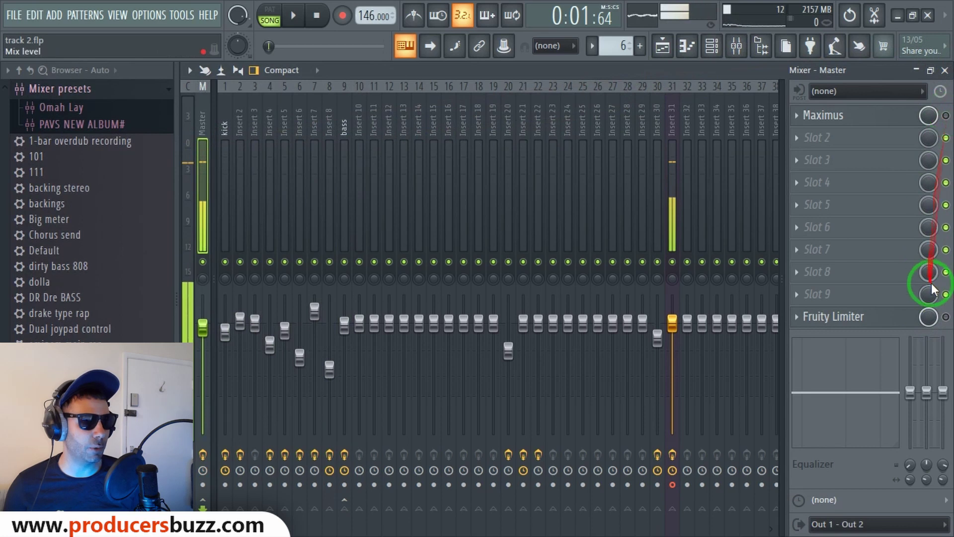
pyautogui.click(946, 317)
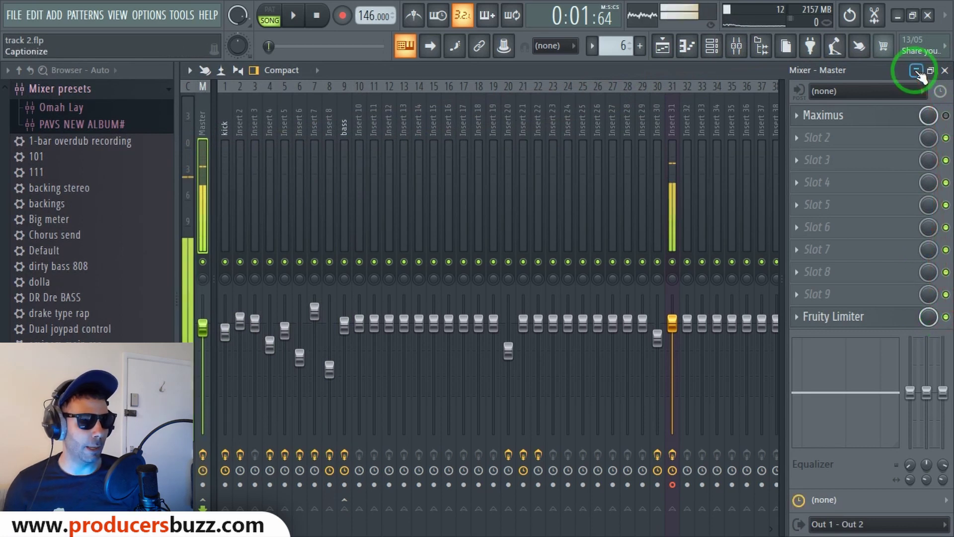
pyautogui.click(946, 115)
pyautogui.click(946, 317)
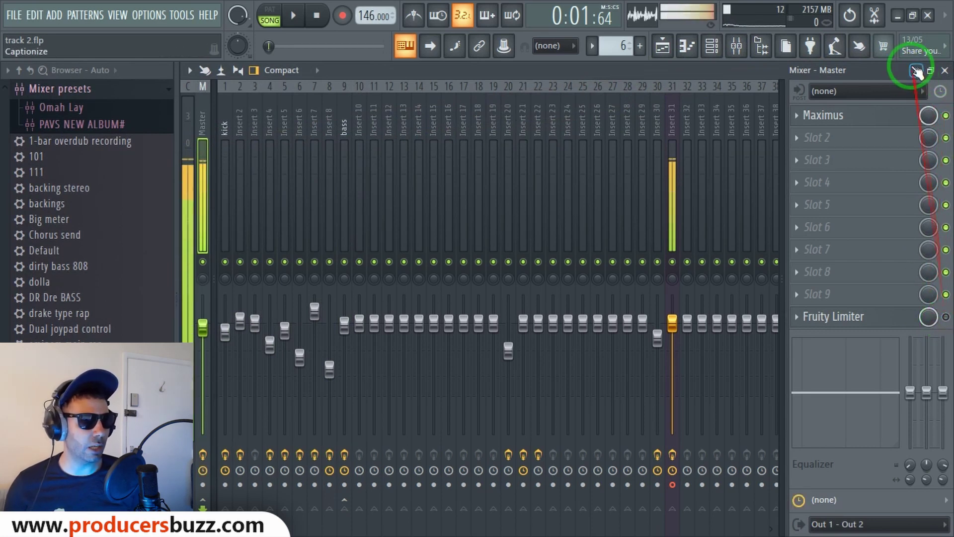
pyautogui.click(916, 72)
# Step: Play the song, then stop it and toggle Fruity Limiter and Maximus on the master
pyautogui.press('space')
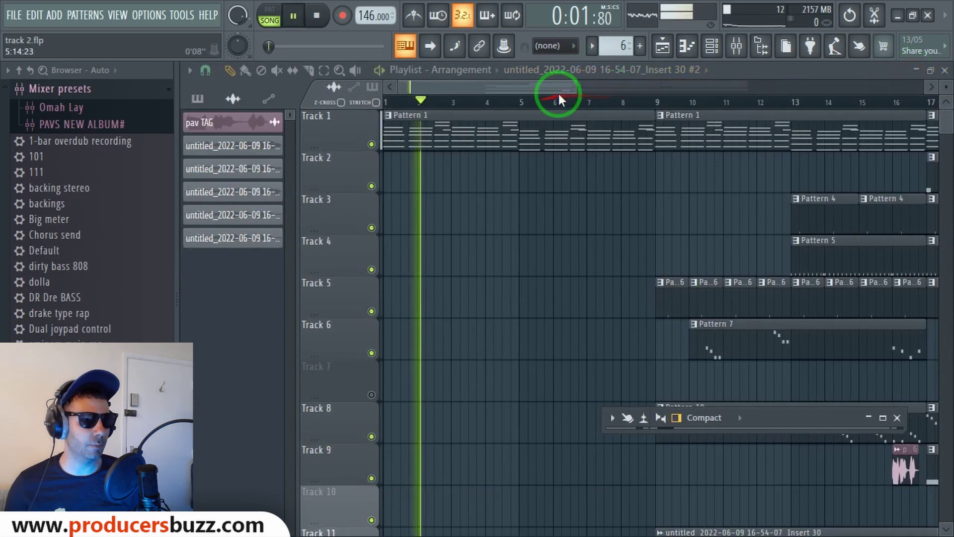
pyautogui.moveTo(575, 85); pyautogui.dragTo(545, 85)
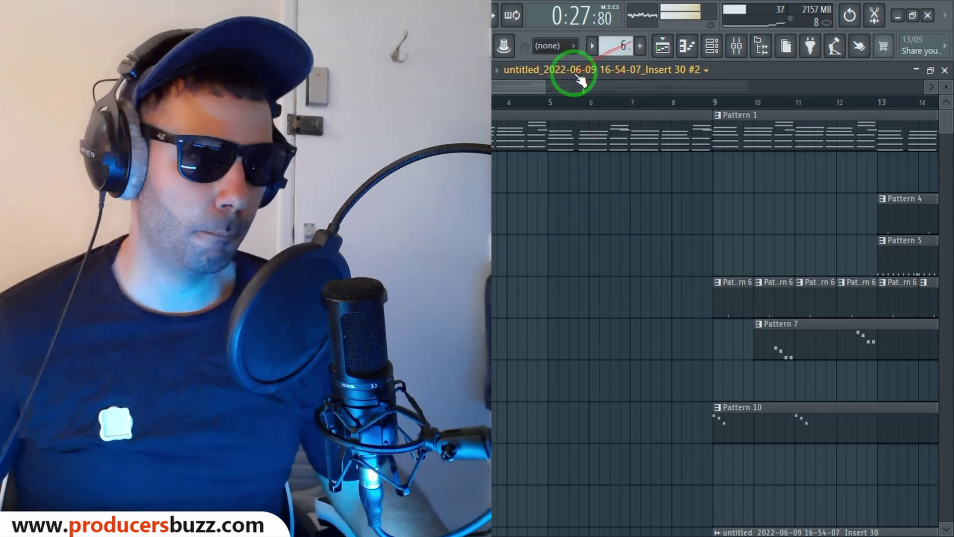
pyautogui.moveTo(545, 86); pyautogui.dragTo(724, 71)
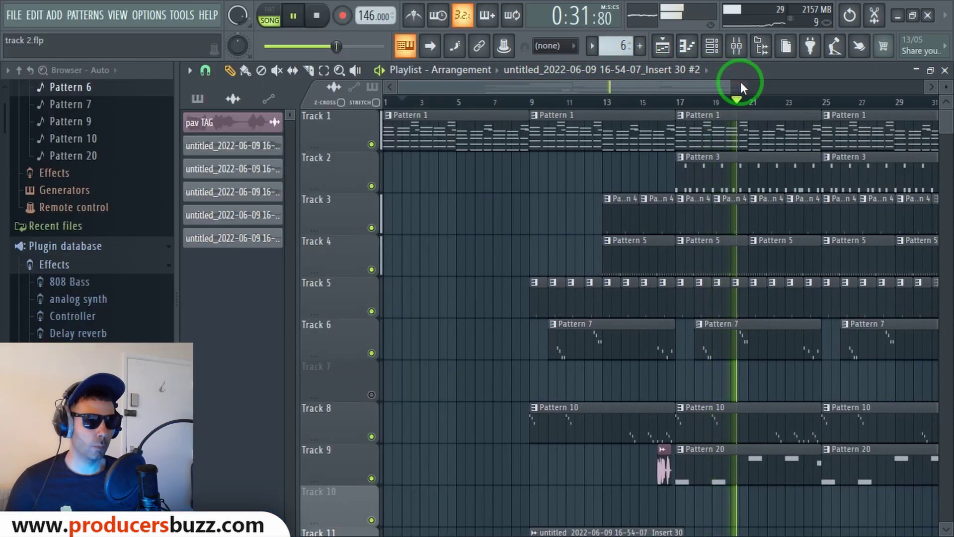
pyautogui.press('space')
pyautogui.click(740, 54)
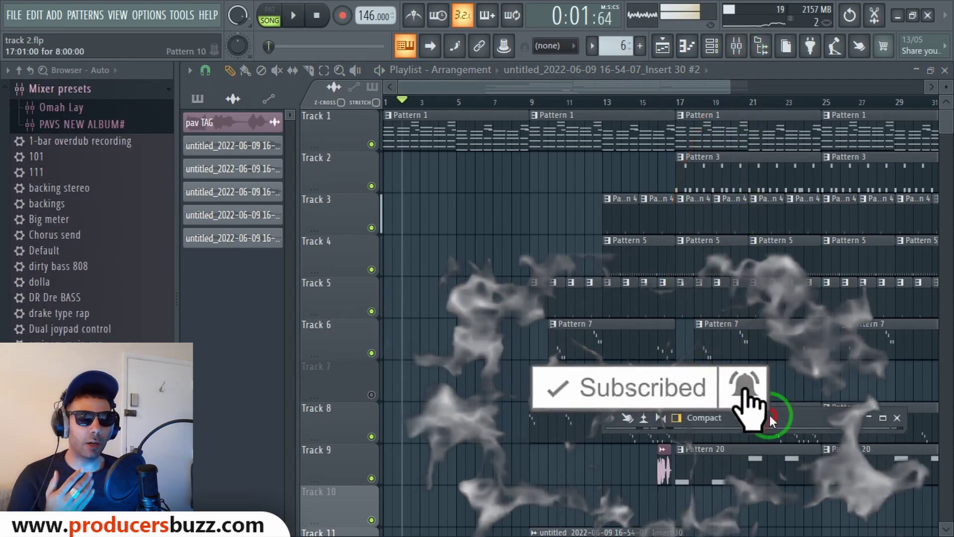
pyautogui.doubleClick(771, 417)
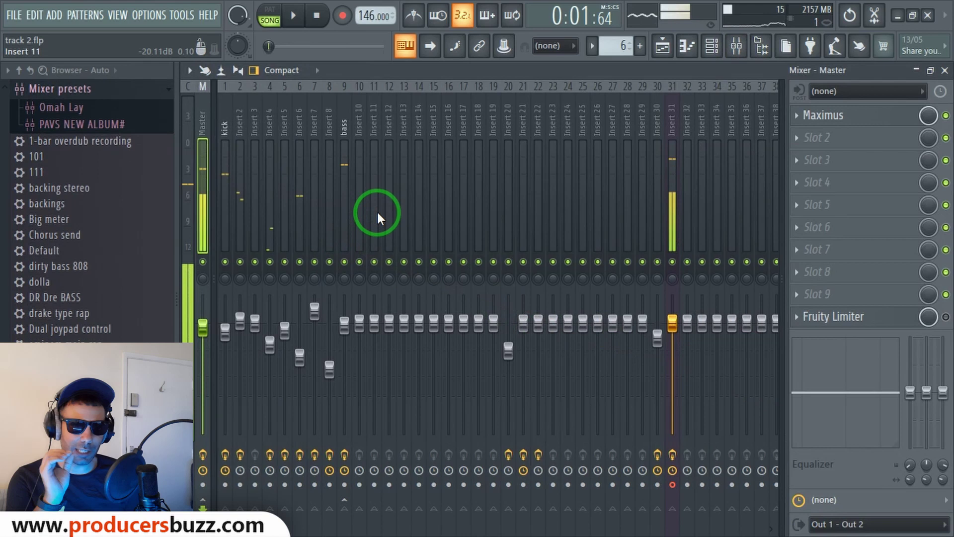
pyautogui.click(946, 317)
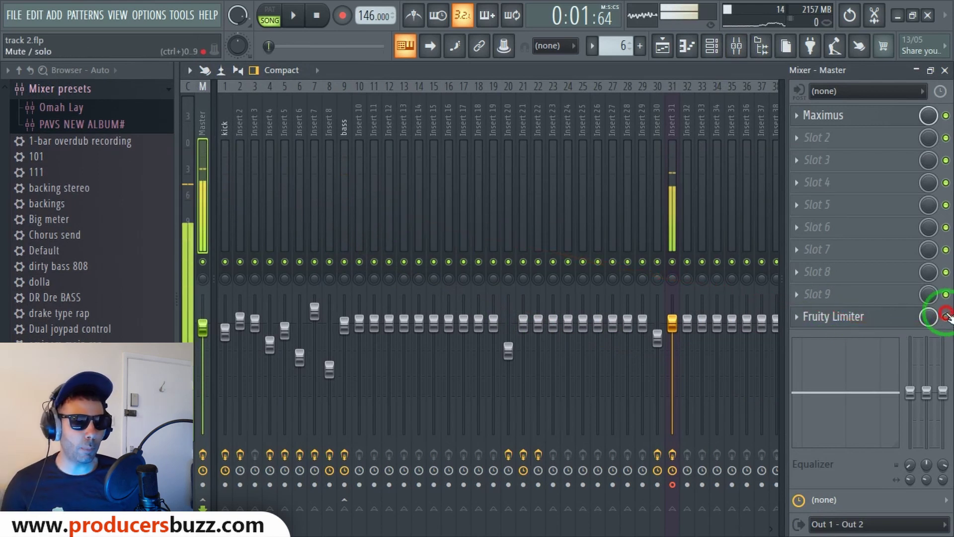
pyautogui.click(945, 115)
pyautogui.click(931, 71)
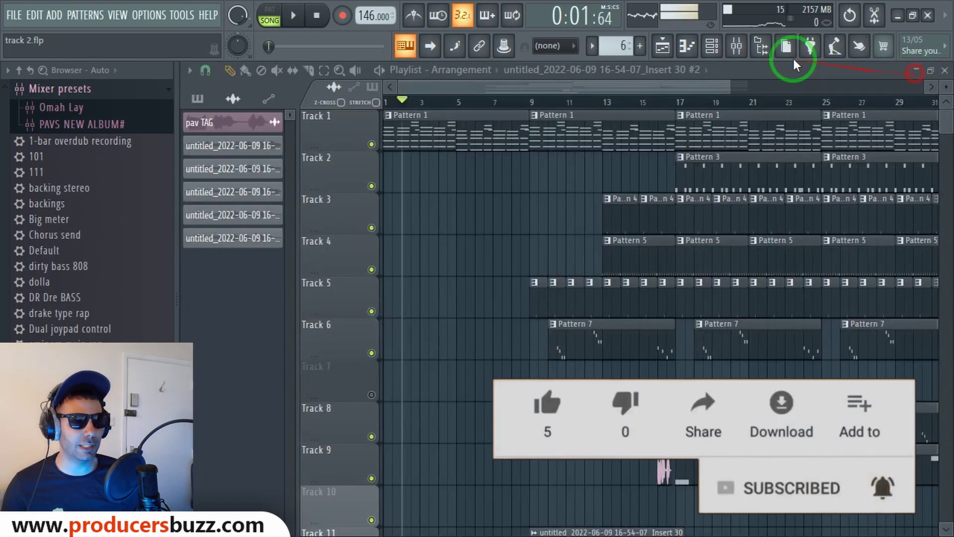
# Step: Play from bar 17, turning Maximus on and Fruity Limiter off on the master, then stop
pyautogui.click(678, 99)
pyautogui.press('space')
pyautogui.moveTo(727, 88); pyautogui.dragTo(714, 64)
pyautogui.click(737, 46)
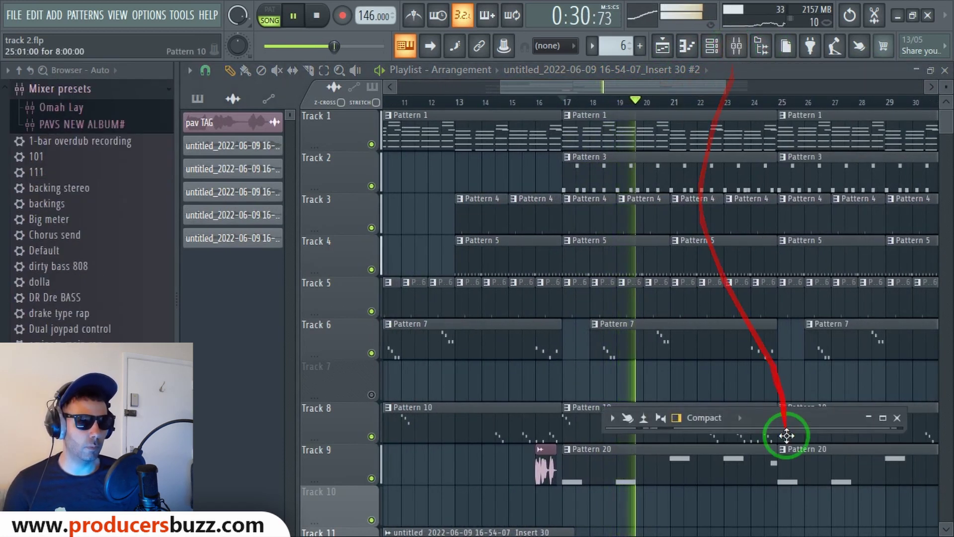
pyautogui.doubleClick(806, 416)
pyautogui.click(946, 116)
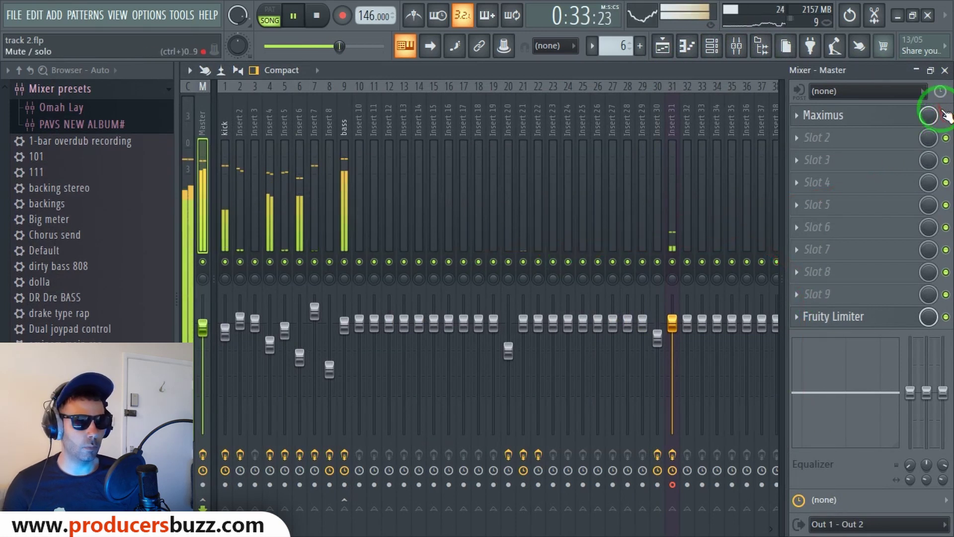
pyautogui.click(946, 317)
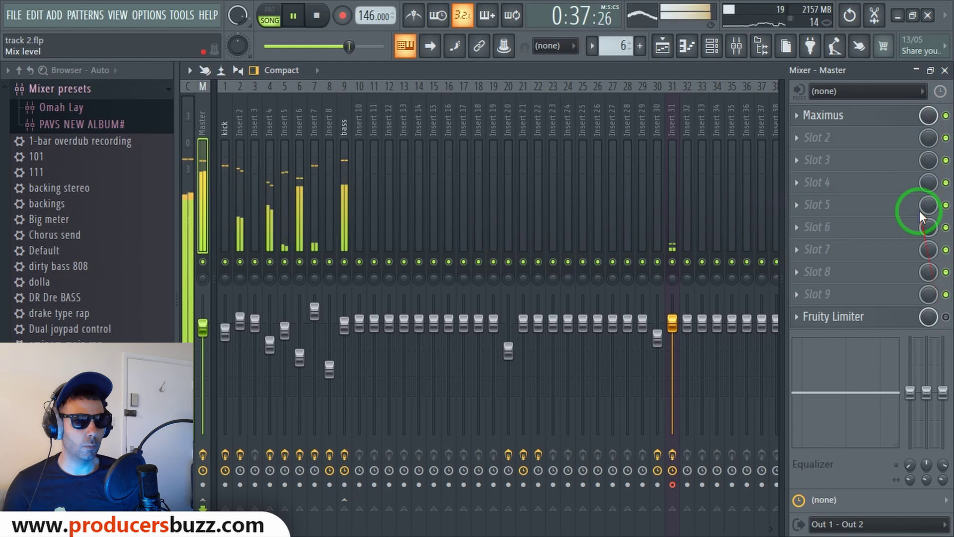
pyautogui.press('space')
pyautogui.click(864, 118)
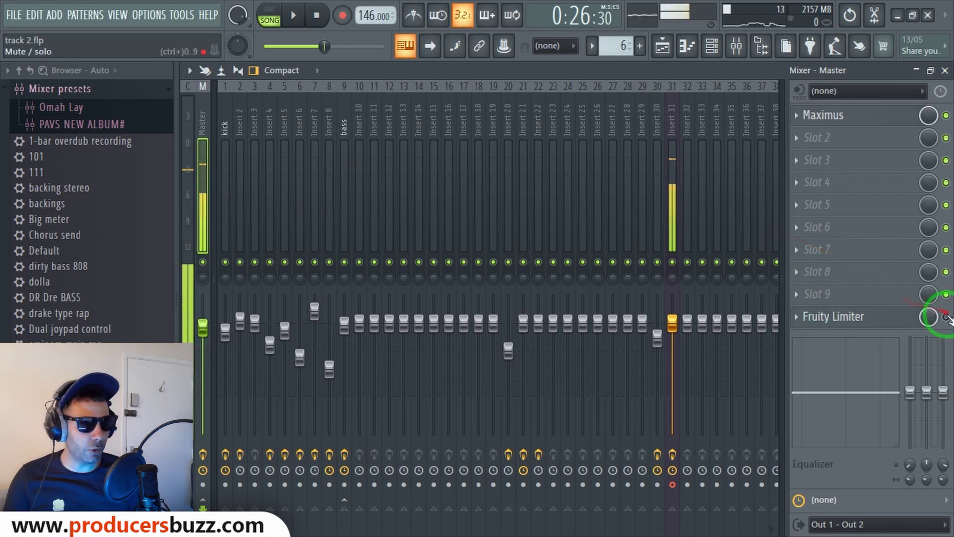
# Step: Switch off Fruity Limiter on the Master channel
pyautogui.click(946, 317)
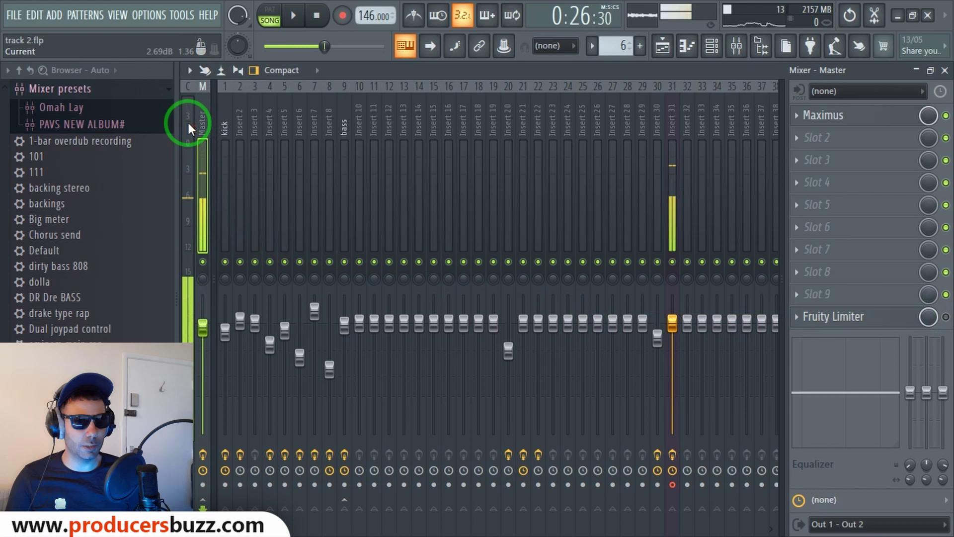
pyautogui.moveTo(179, 121); pyautogui.dragTo(330, 142)
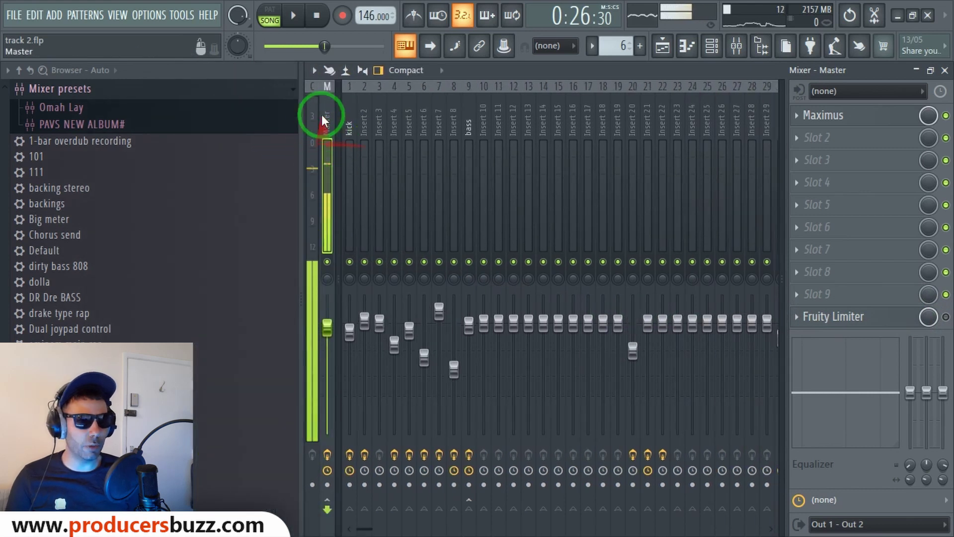
pyautogui.click(944, 316)
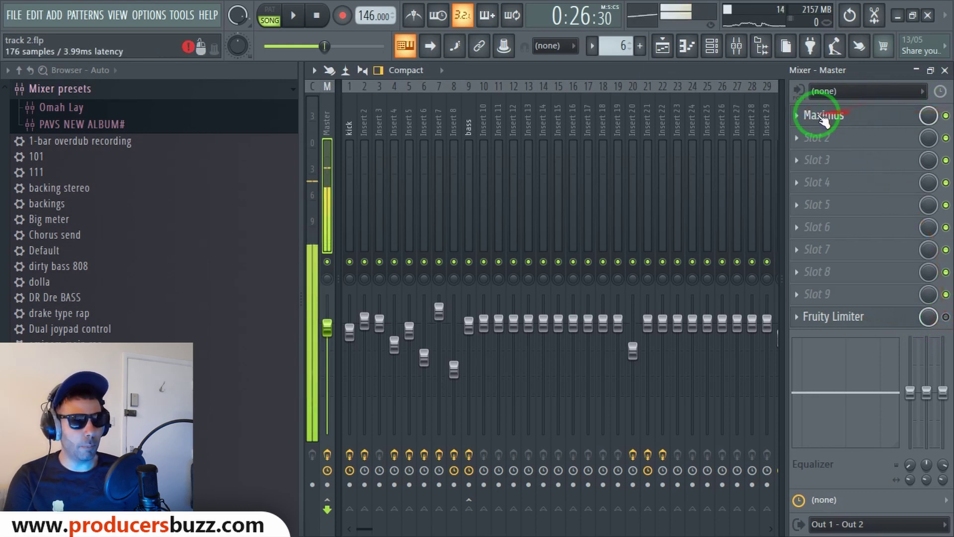
# Step: Open Maximus, select the HIGH band and switch its display to MONITOR
pyautogui.click(895, 121)
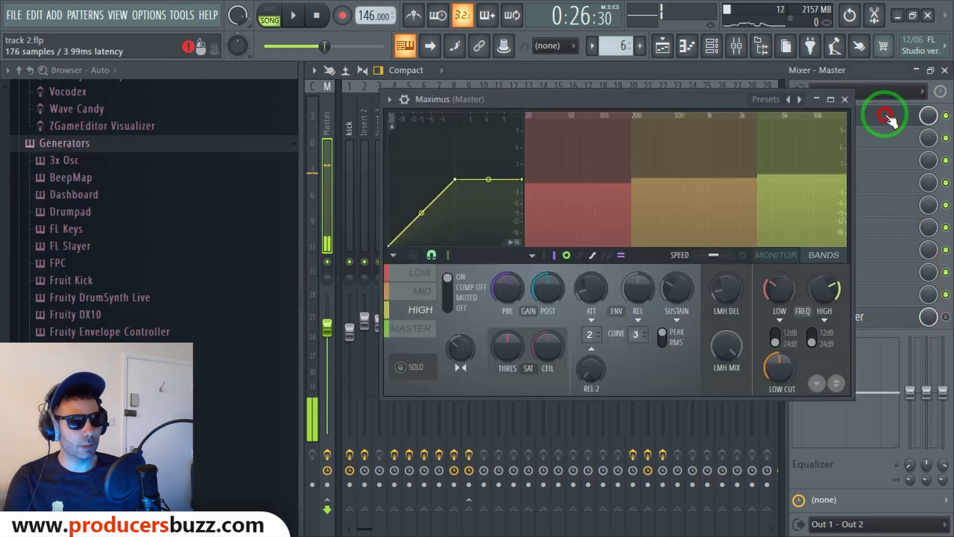
pyautogui.moveTo(535, 107); pyautogui.dragTo(514, 106)
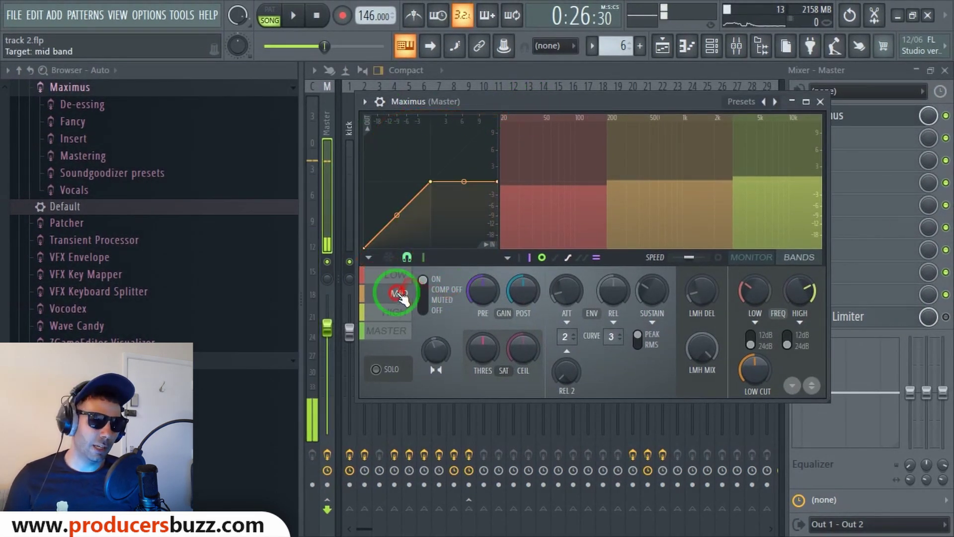
pyautogui.click(398, 312)
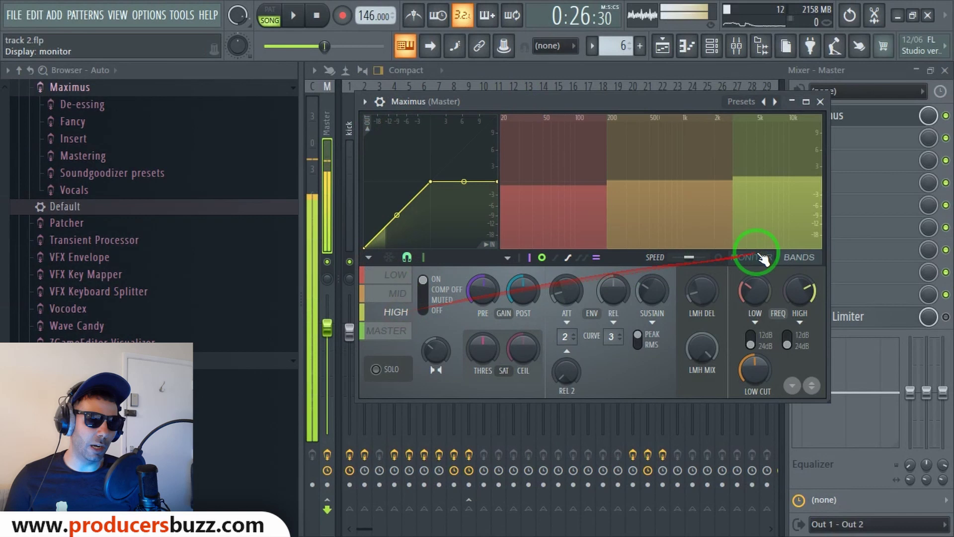
pyautogui.click(753, 257)
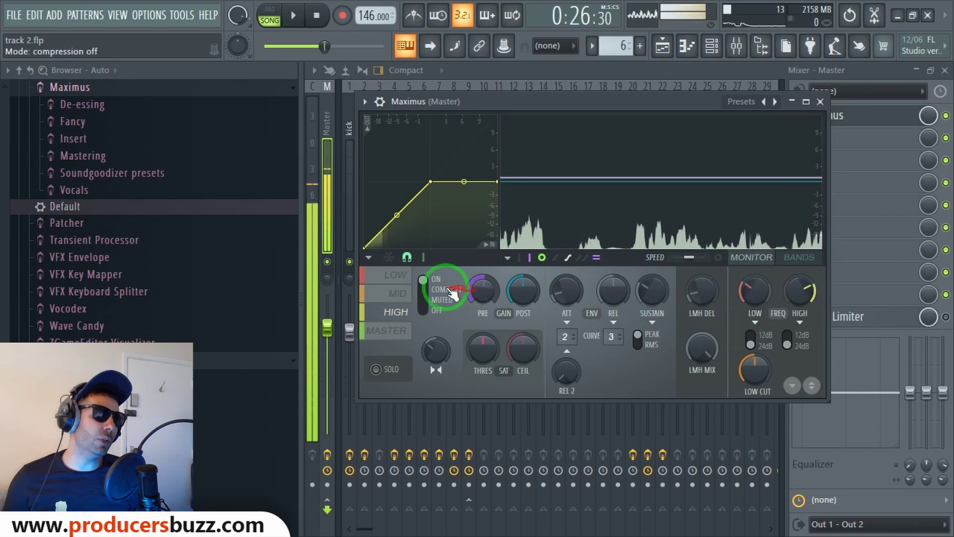
# Step: Merge Maximus's low band 11% toward mono and widen the mid band's stereo separation
pyautogui.click(395, 275)
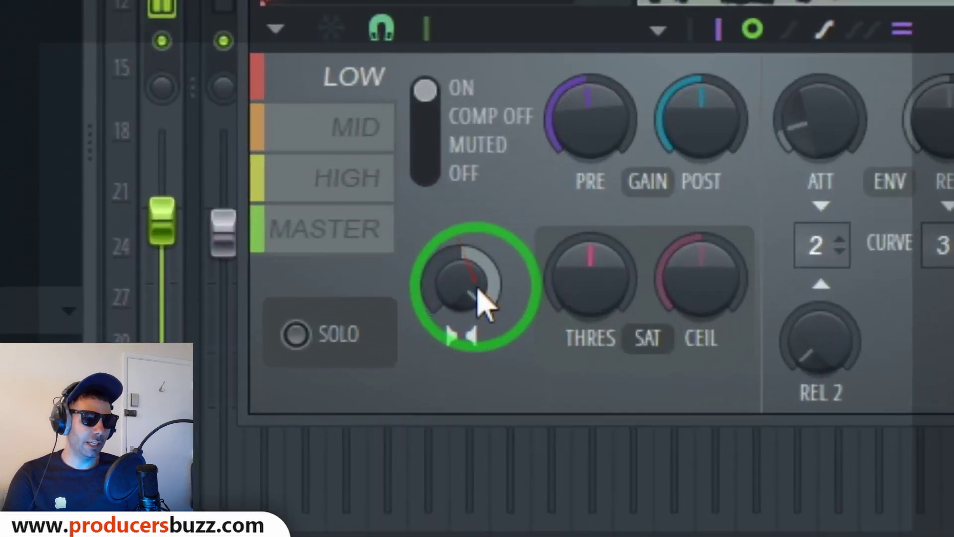
pyautogui.click(436, 363)
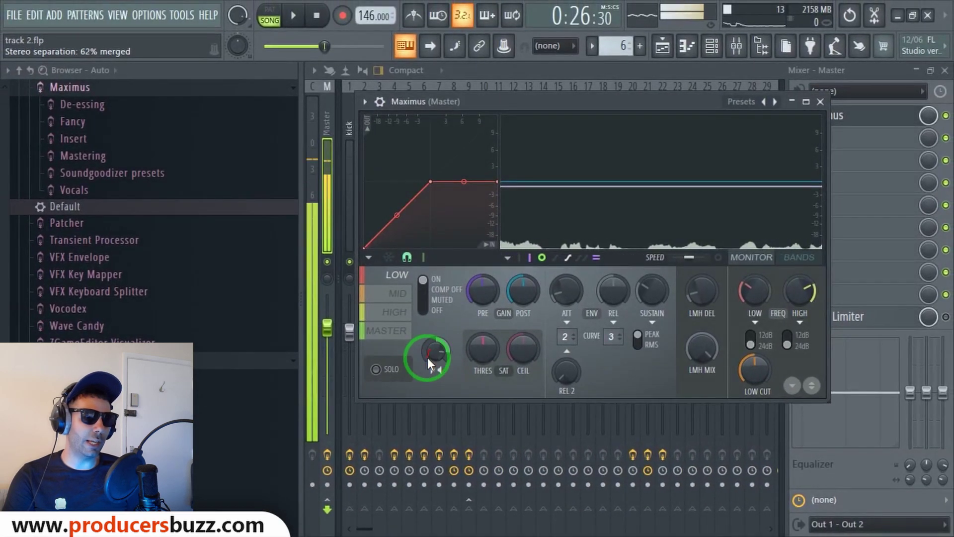
pyautogui.moveTo(427, 357)
pyautogui.mouseDown()
pyautogui.moveTo(438, 342)
pyautogui.moveTo(445, 347)
pyautogui.moveTo(437, 347)
pyautogui.moveTo(439, 396)
pyautogui.moveTo(446, 363)
pyautogui.moveTo(436, 350)
pyautogui.mouseUp()
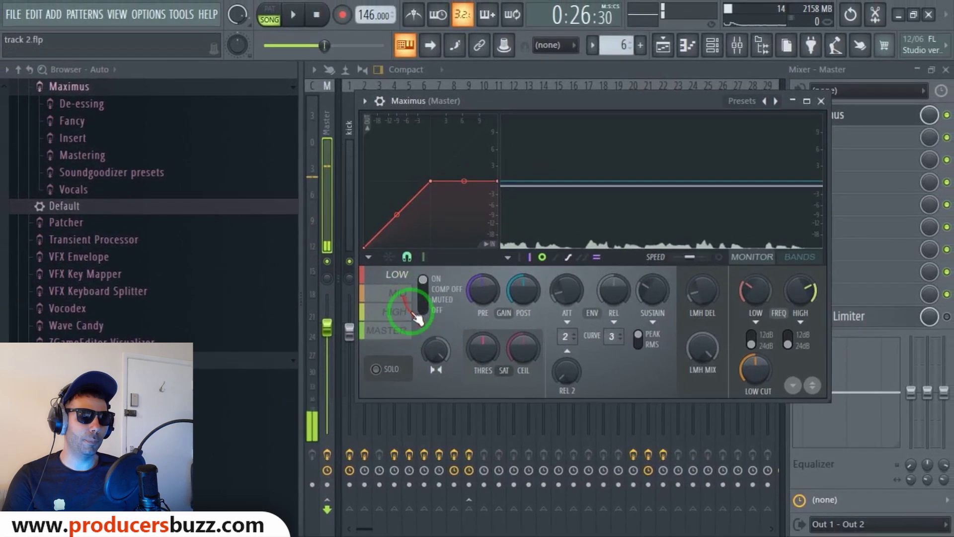
pyautogui.click(396, 293)
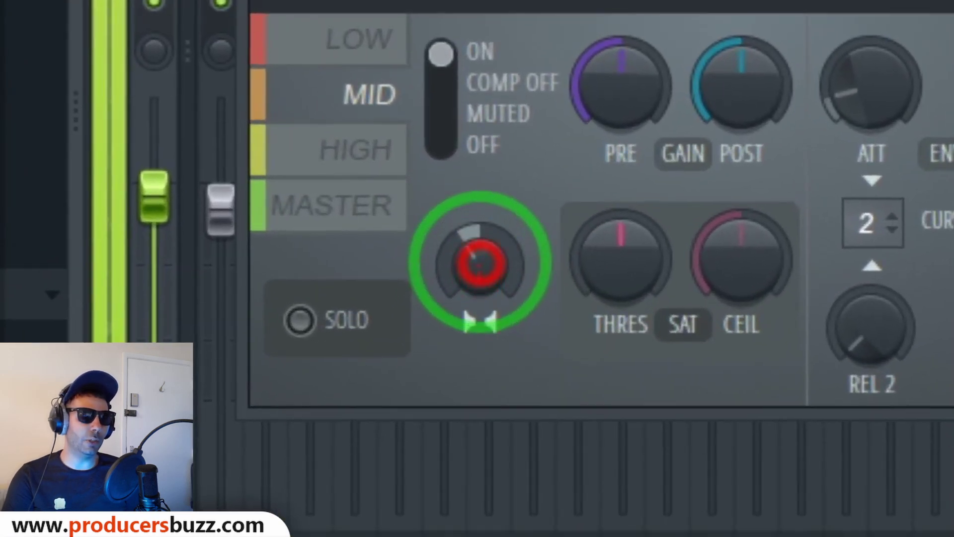
pyautogui.moveTo(479, 263); pyautogui.dragTo(480, 259)
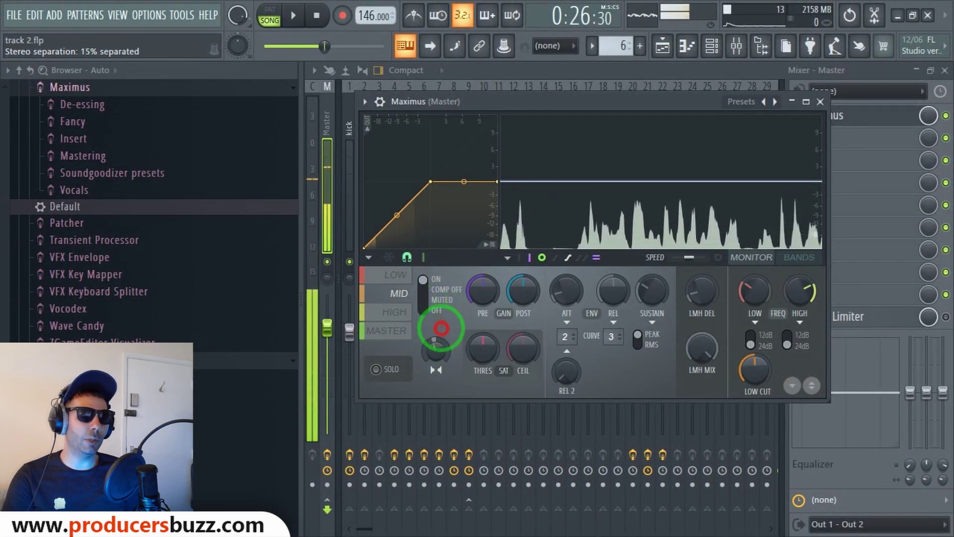
pyautogui.moveTo(441, 340); pyautogui.dragTo(438, 342)
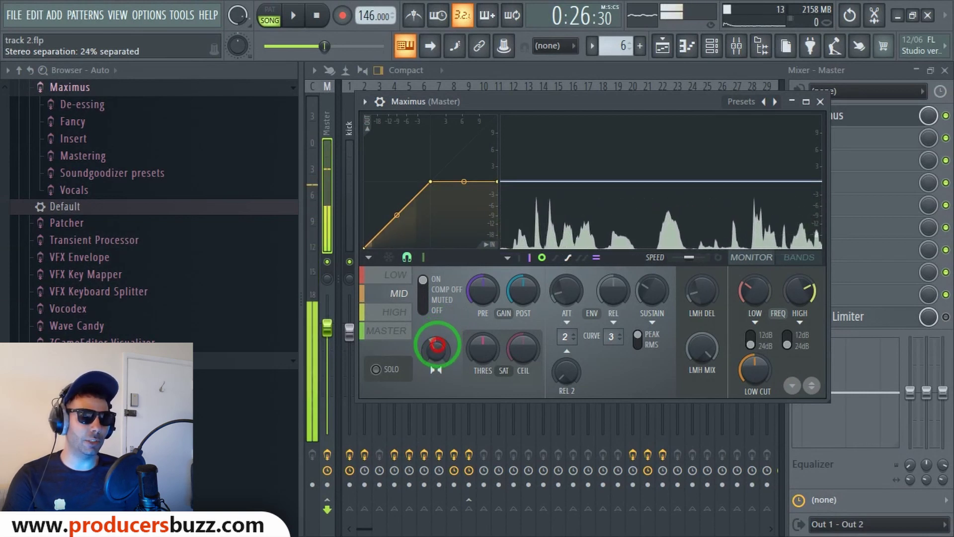
pyautogui.moveTo(437, 344)
pyautogui.mouseDown()
pyautogui.moveTo(437, 355)
pyautogui.moveTo(437, 344)
pyautogui.mouseUp()
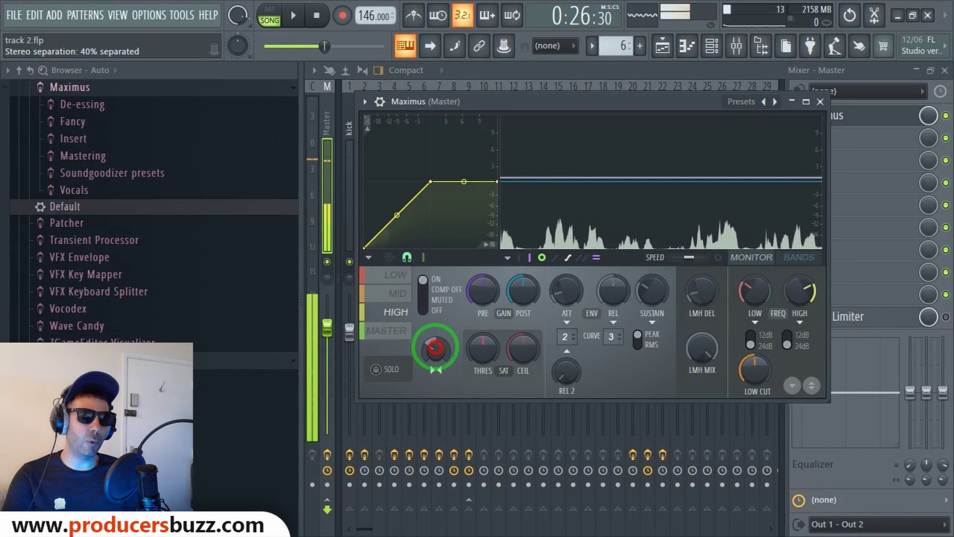
# Step: Widen the high band's separation to about 40%, then show the coloured BANDS display
pyautogui.moveTo(435, 349); pyautogui.dragTo(448, 338)
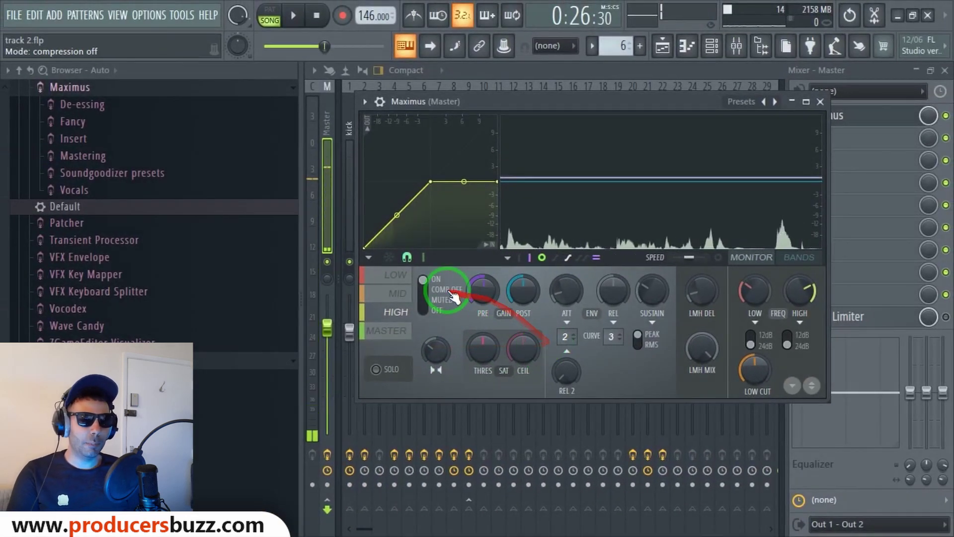
pyautogui.moveTo(405, 276); pyautogui.dragTo(423, 328)
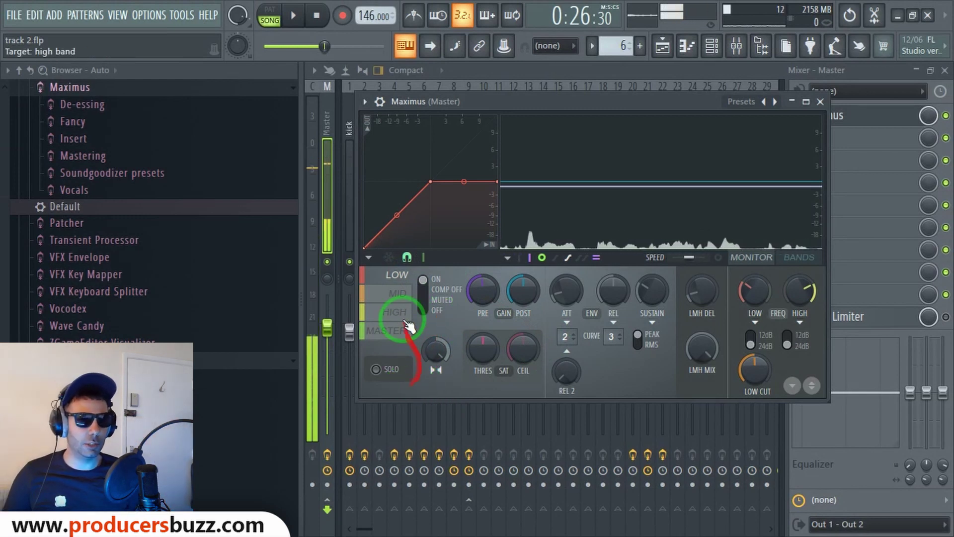
pyautogui.click(397, 293)
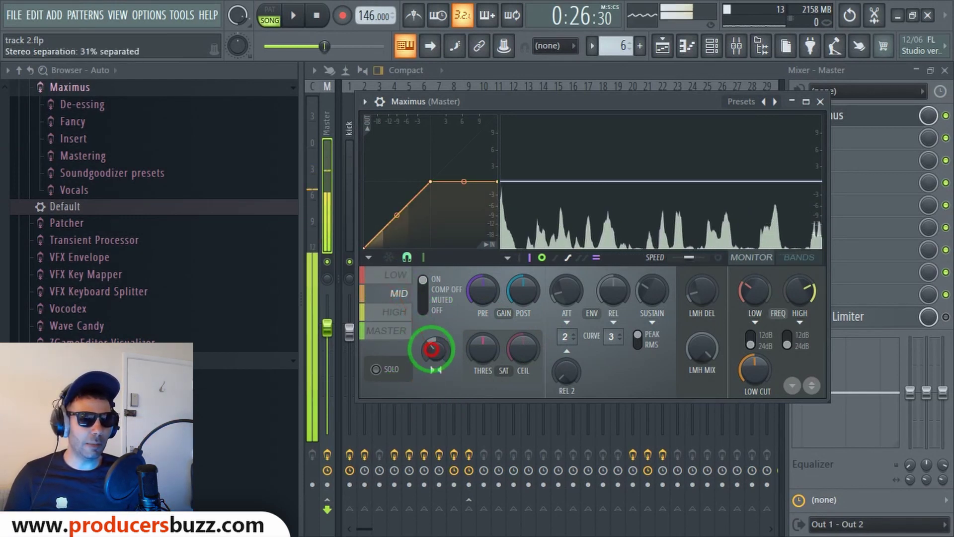
pyautogui.click(413, 313)
pyautogui.click(434, 343)
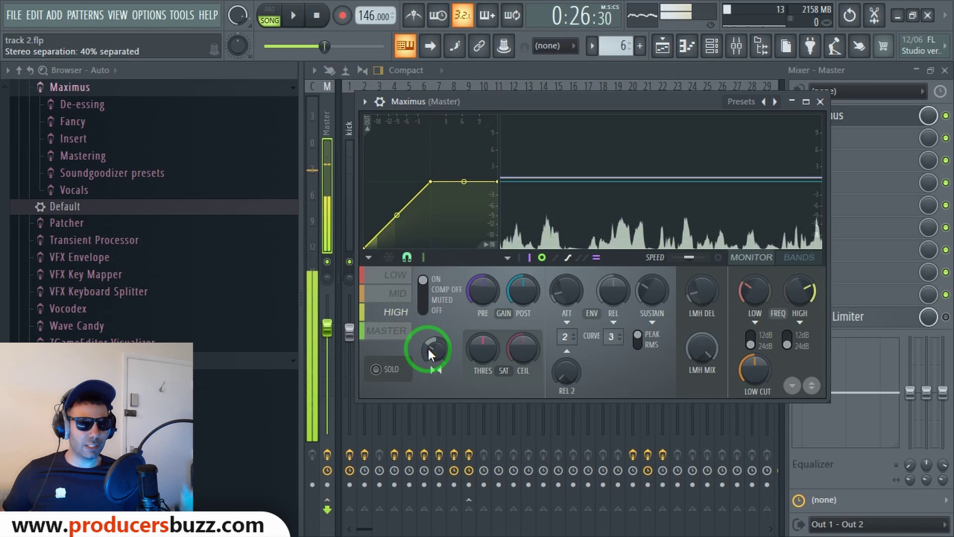
pyautogui.click(764, 102)
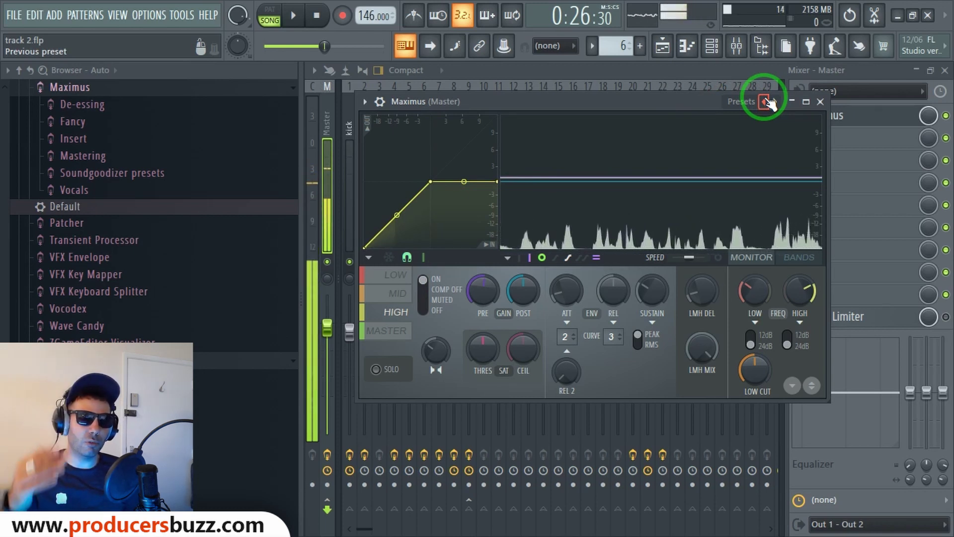
pyautogui.click(803, 258)
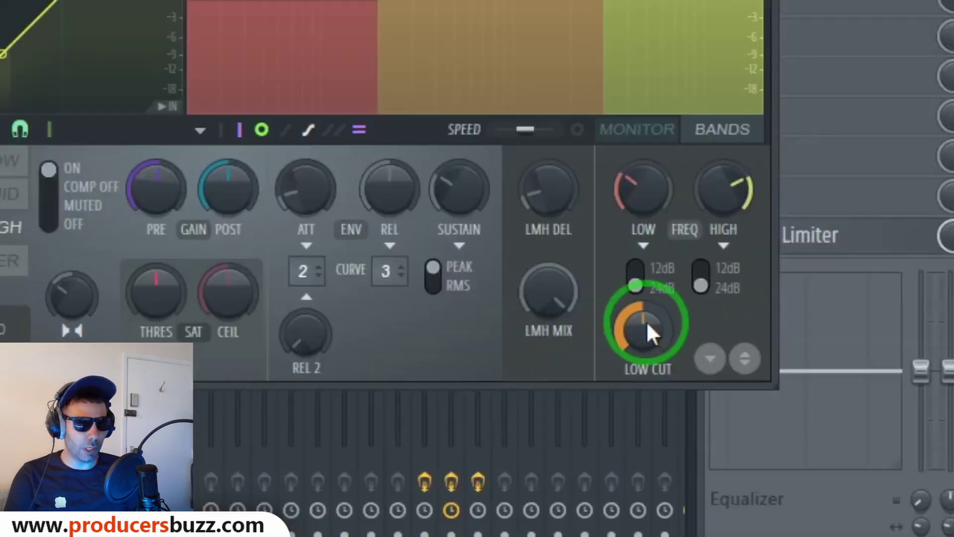
# Step: Lower Maximus's LOW CUT from 20 Hz toward 17 Hz
pyautogui.moveTo(762, 377); pyautogui.dragTo(747, 426)
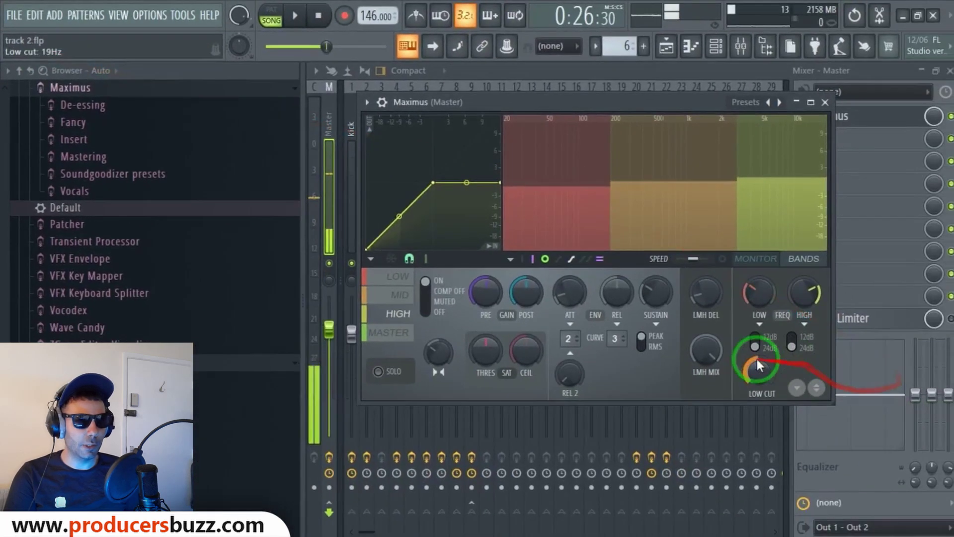
pyautogui.moveTo(759, 366); pyautogui.dragTo(759, 370)
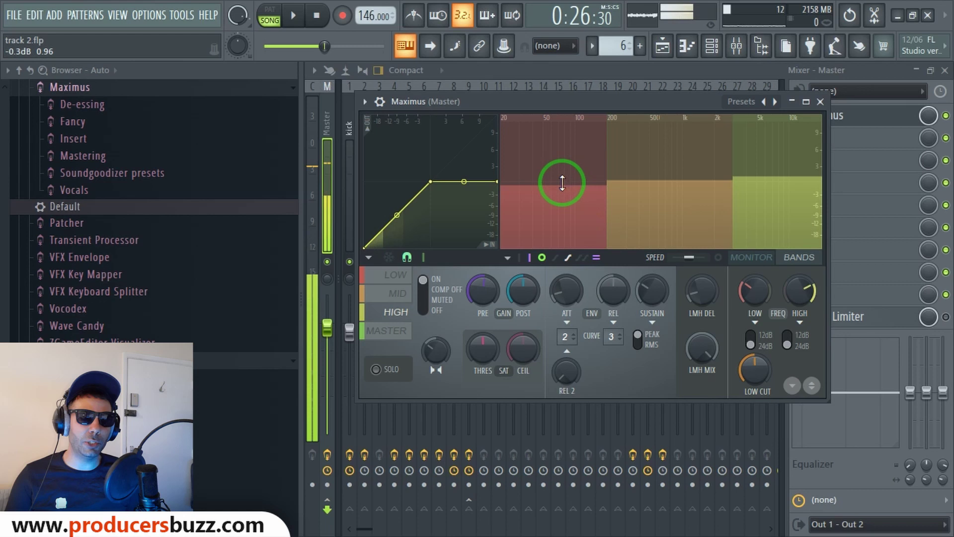
# Step: Trim the mid band's pre gain slightly, adjust the high band's gain, and close Maximus
pyautogui.click(562, 183)
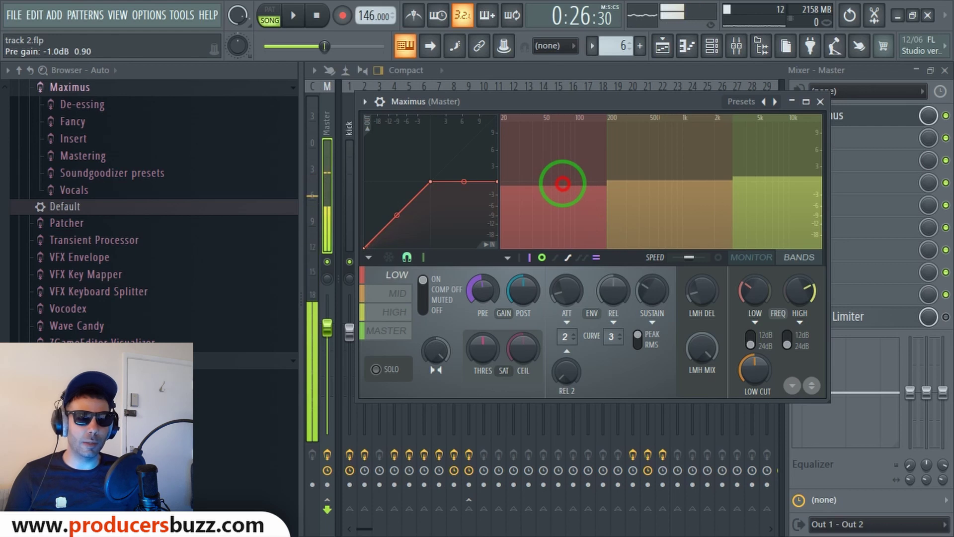
pyautogui.click(647, 179)
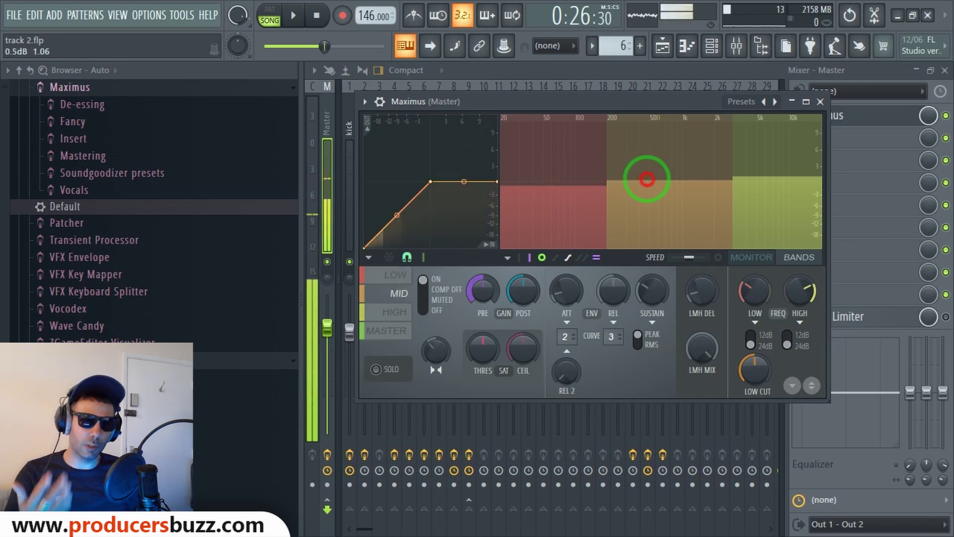
pyautogui.moveTo(647, 179); pyautogui.dragTo(646, 180)
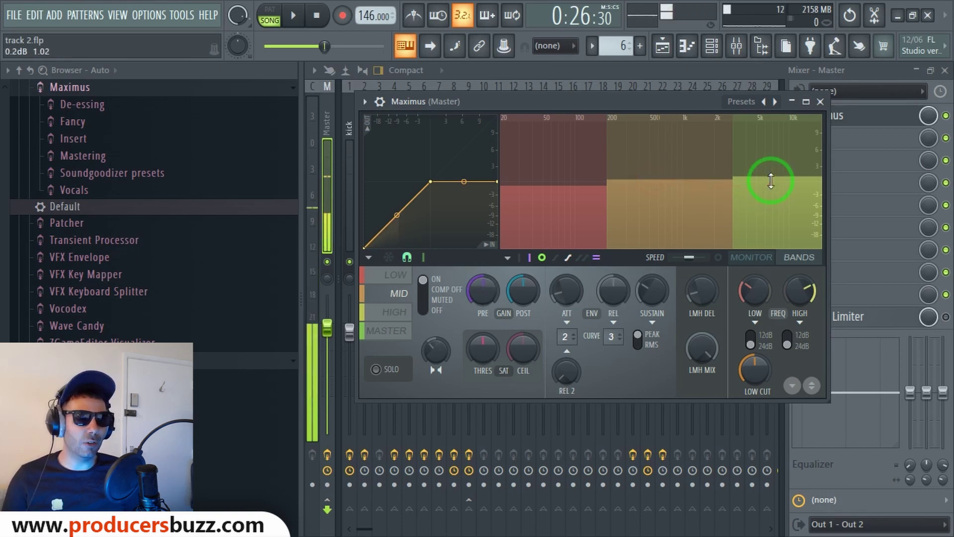
pyautogui.click(771, 177)
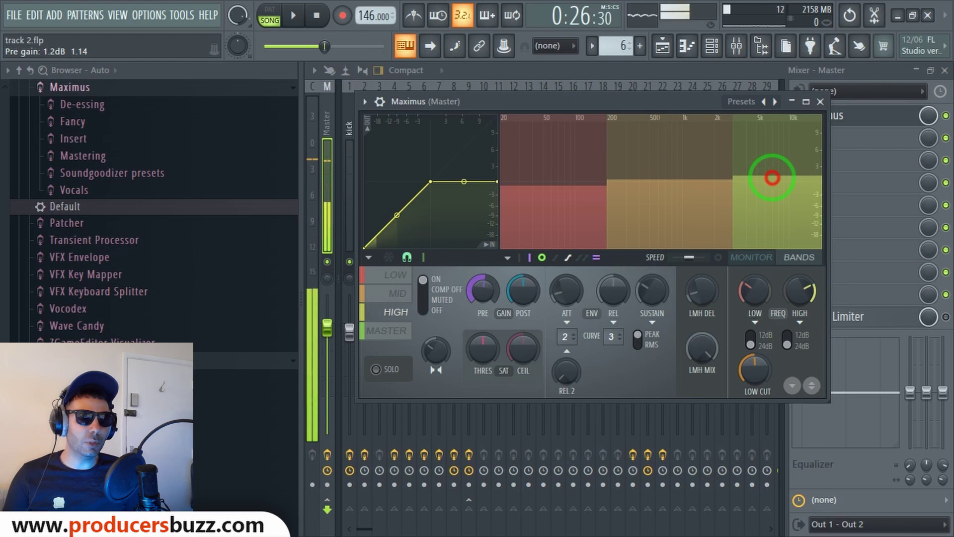
pyautogui.moveTo(740, 208); pyautogui.dragTo(764, 183)
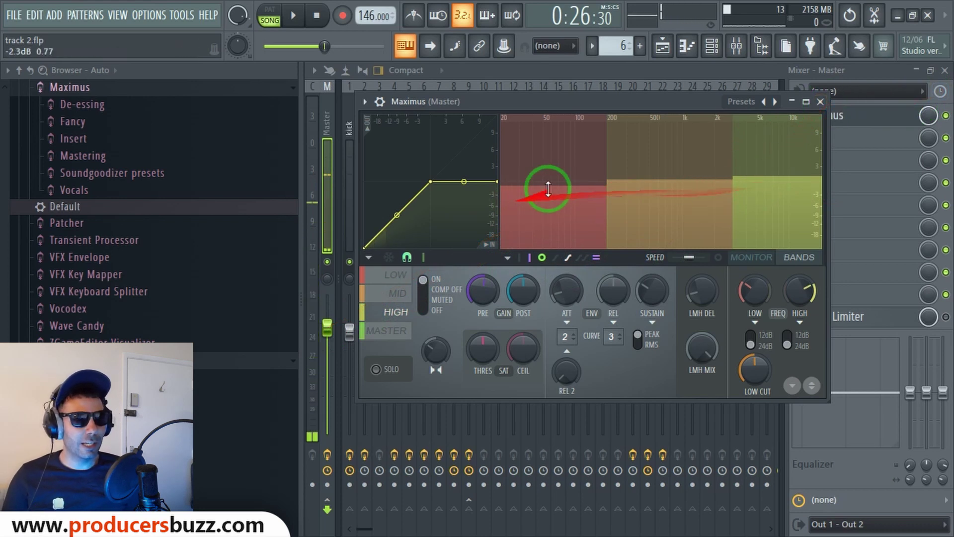
pyautogui.click(820, 102)
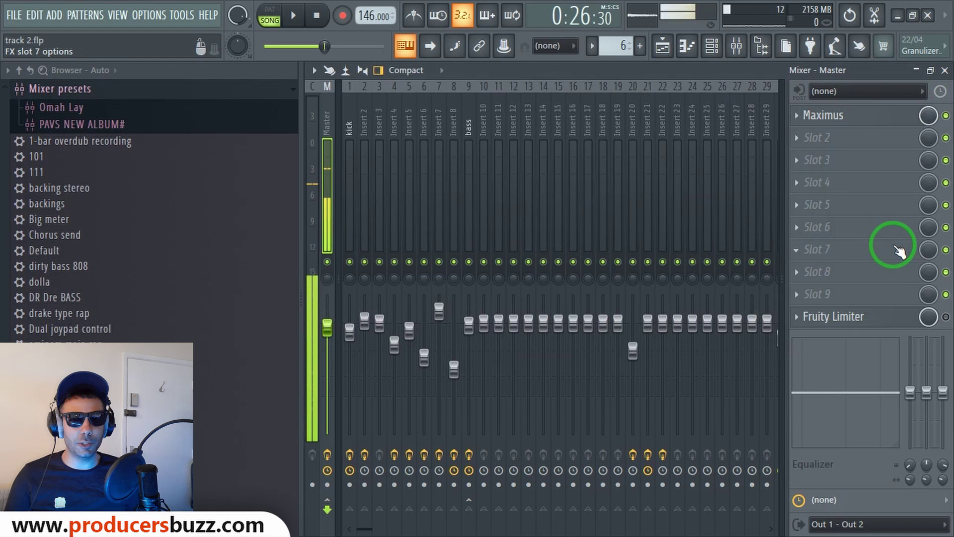
# Step: Play the beat while toggling Maximus and Fruity Limiter on the master, leaving Limiter off
pyautogui.press('space')
pyautogui.click(944, 70)
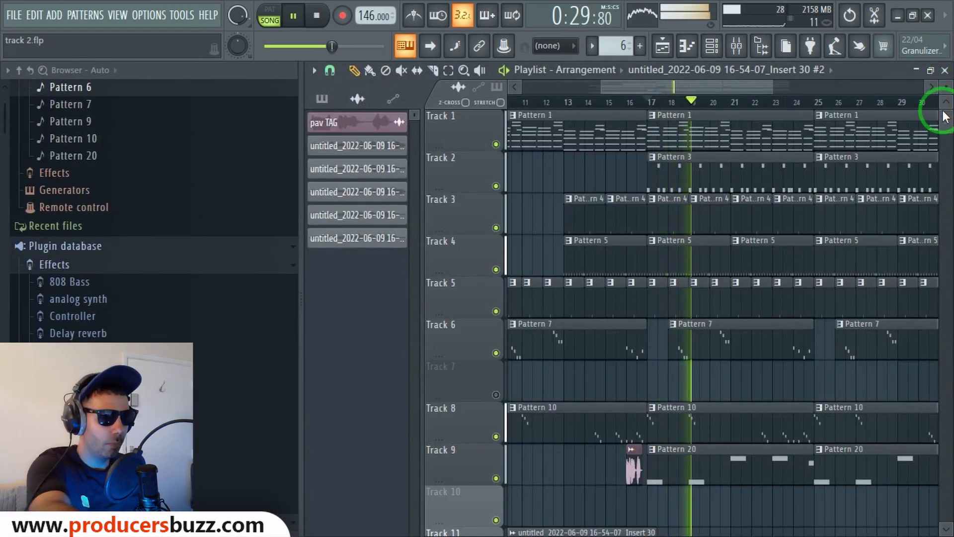
pyautogui.click(738, 47)
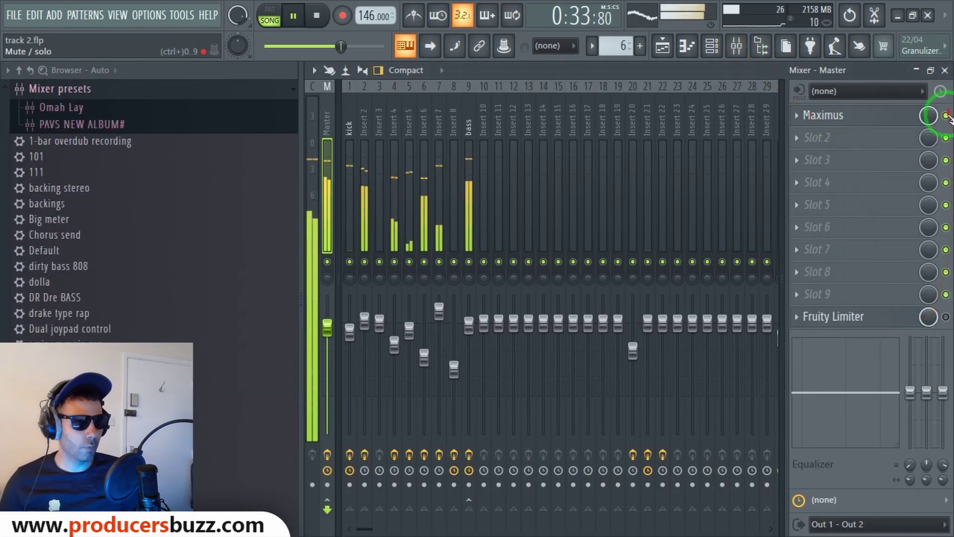
pyautogui.press('space')
pyautogui.click(946, 317)
pyautogui.click(946, 115)
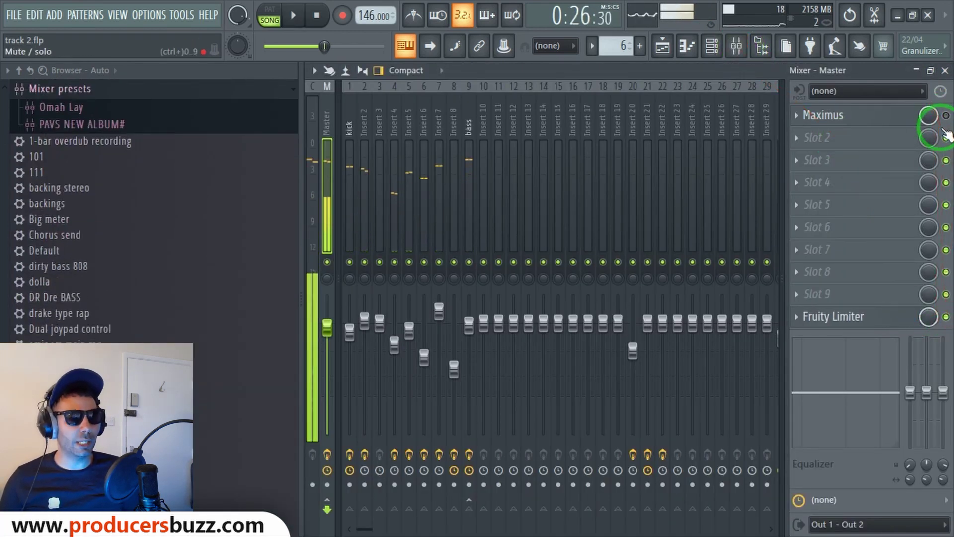
pyautogui.press('space')
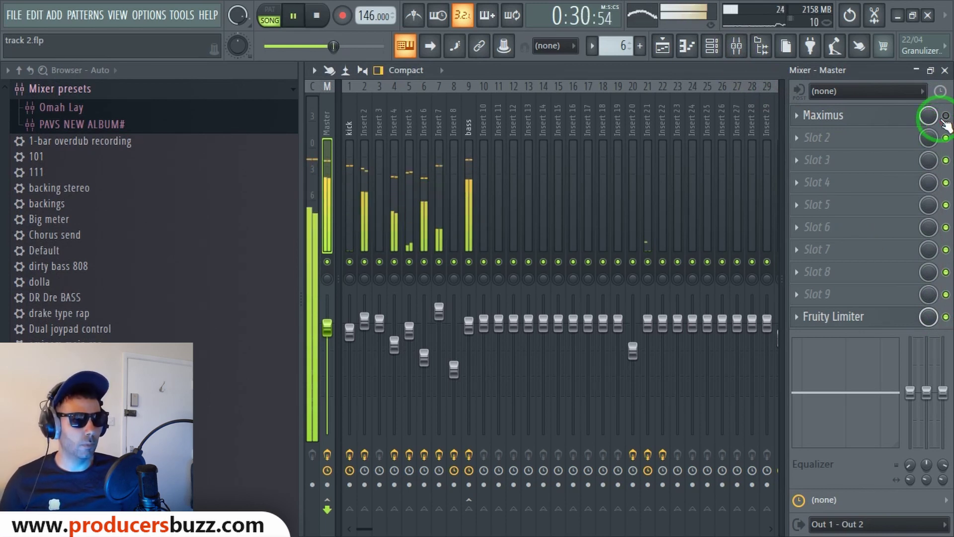
pyautogui.click(945, 316)
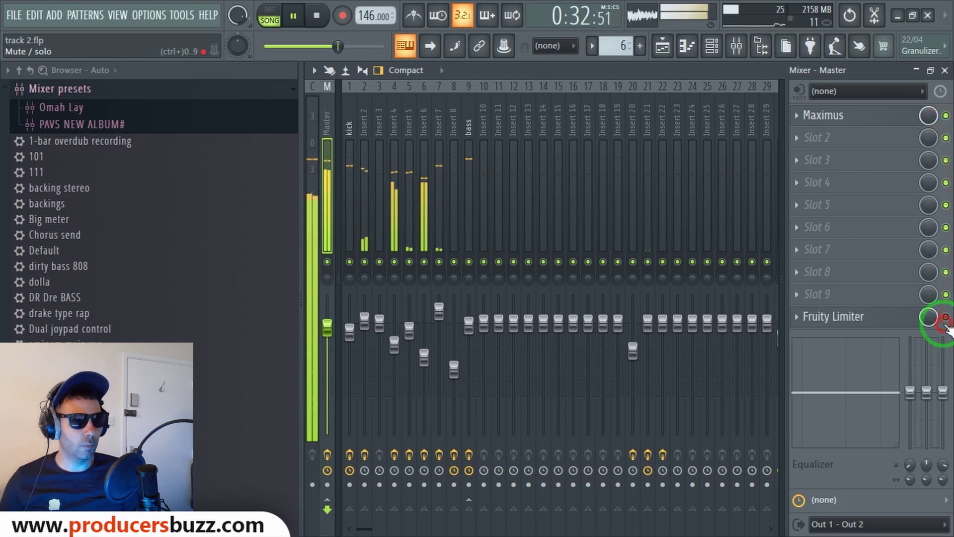
pyautogui.press('space')
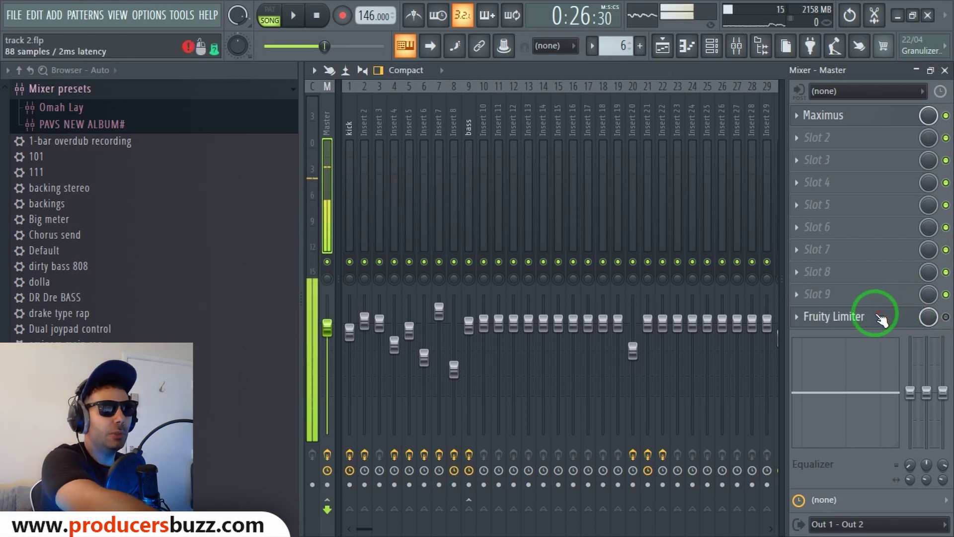
# Step: Reopen Maximus on the Master and set its display to MONITOR with the gain curve shown
pyautogui.click(347, 126)
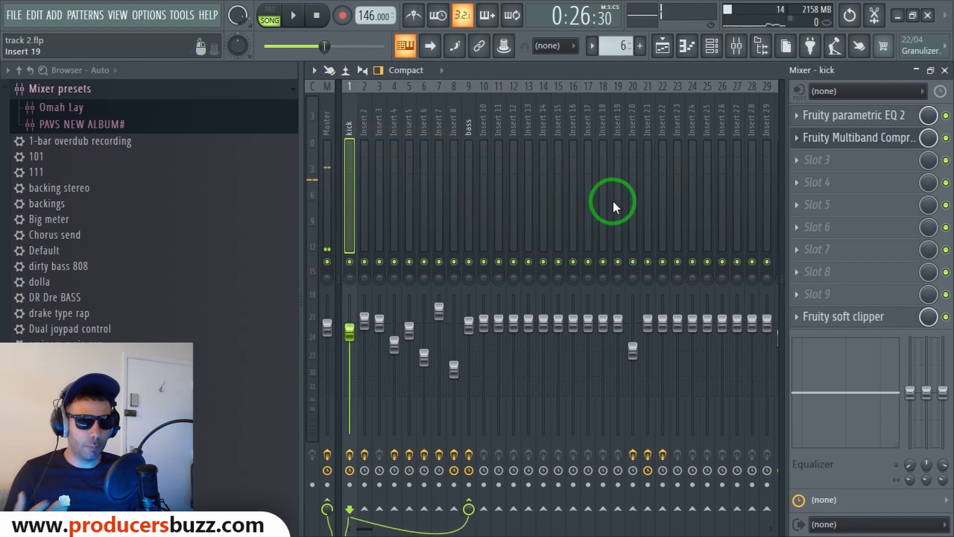
pyautogui.click(330, 136)
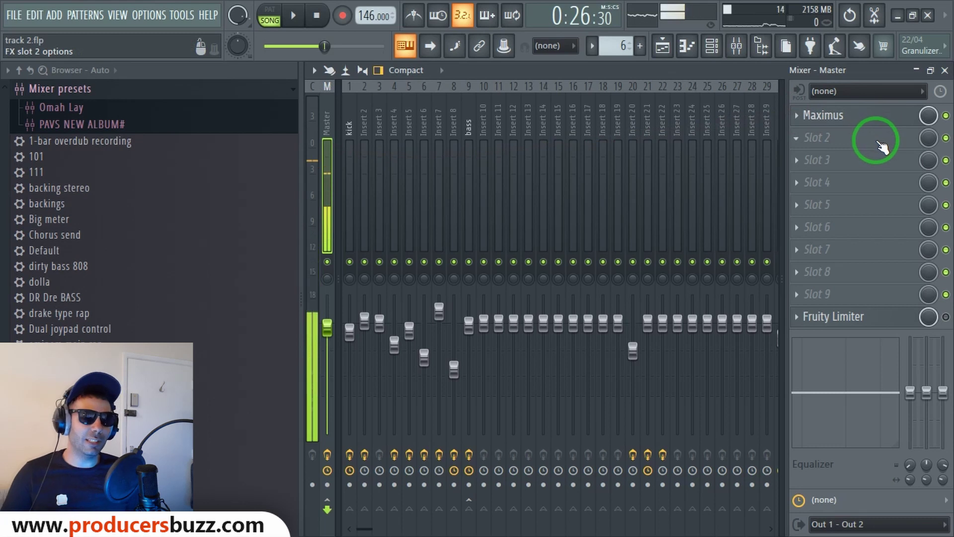
pyautogui.click(865, 117)
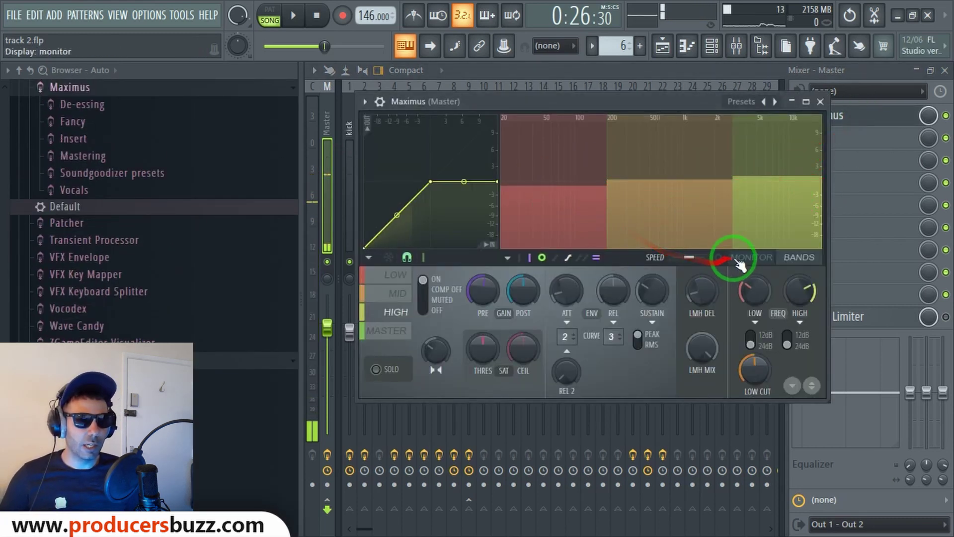
pyautogui.click(739, 263)
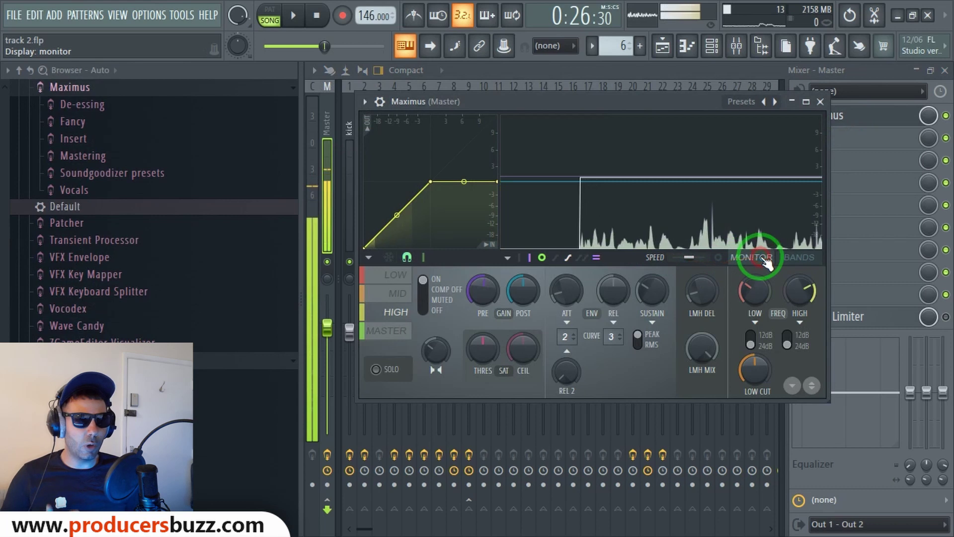
pyautogui.click(597, 258)
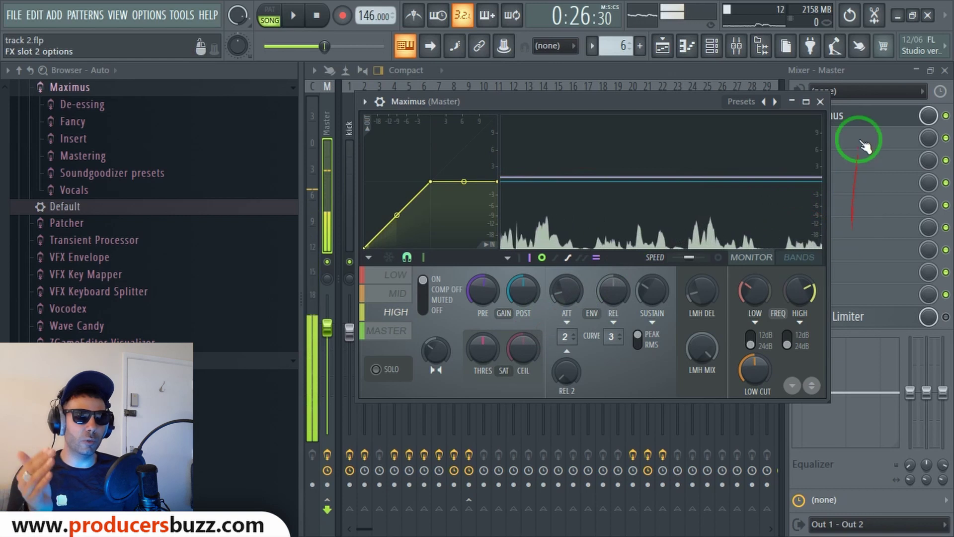
# Step: Close Maximus and load the Power Strings and Celo Orchestra Beat 01 project
pyautogui.click(820, 102)
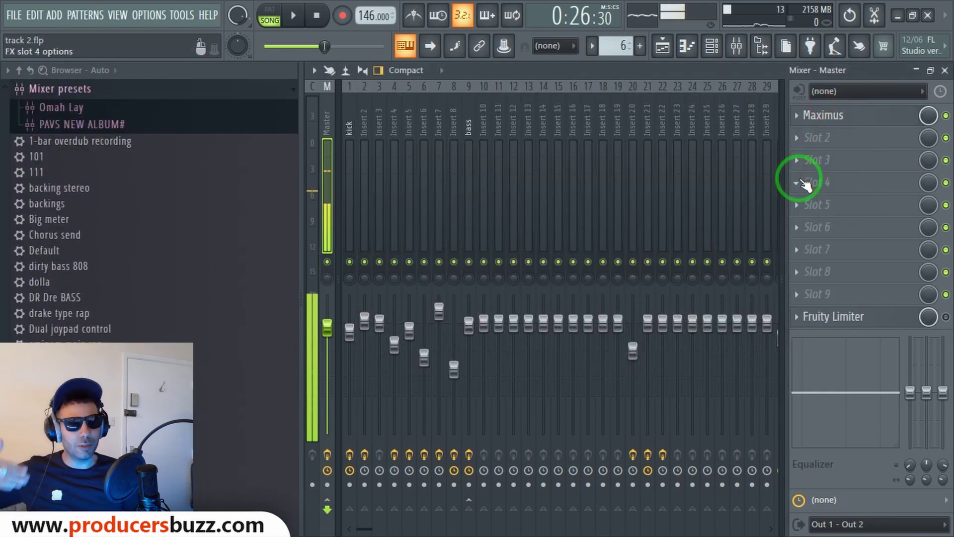
pyautogui.moveTo(805, 185); pyautogui.dragTo(157, 5)
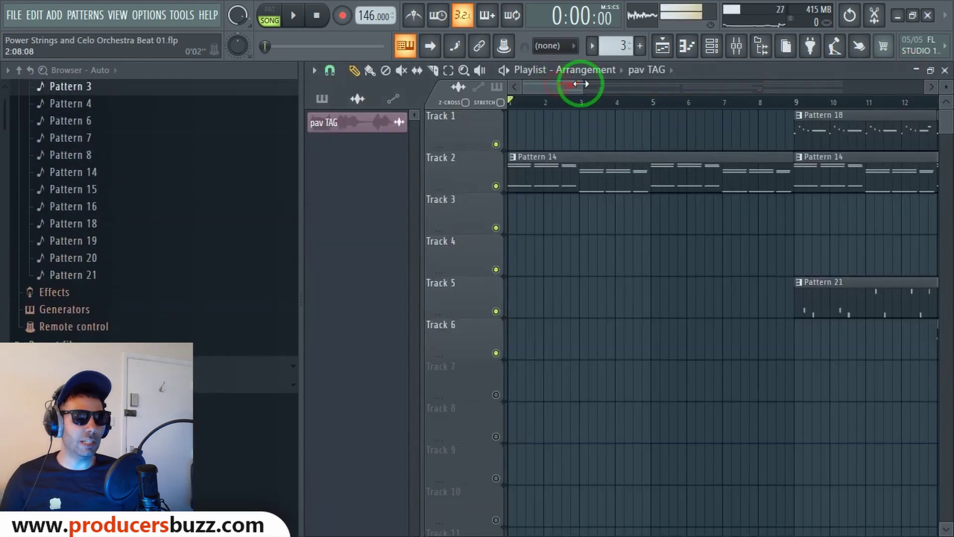
pyautogui.moveTo(576, 85); pyautogui.dragTo(843, 90)
# Step: Show the mixer full size with the Master channel selected
pyautogui.click(736, 46)
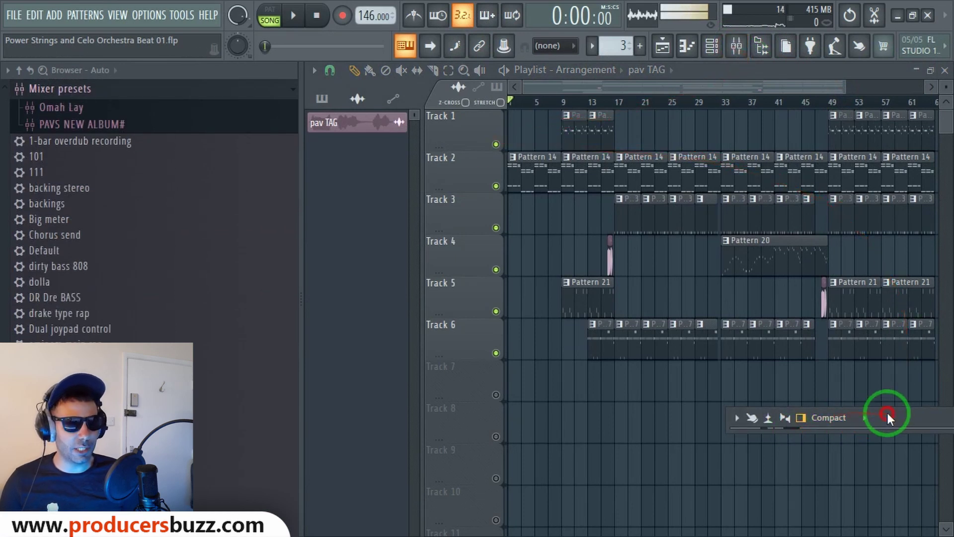
pyautogui.doubleClick(884, 417)
pyautogui.click(326, 130)
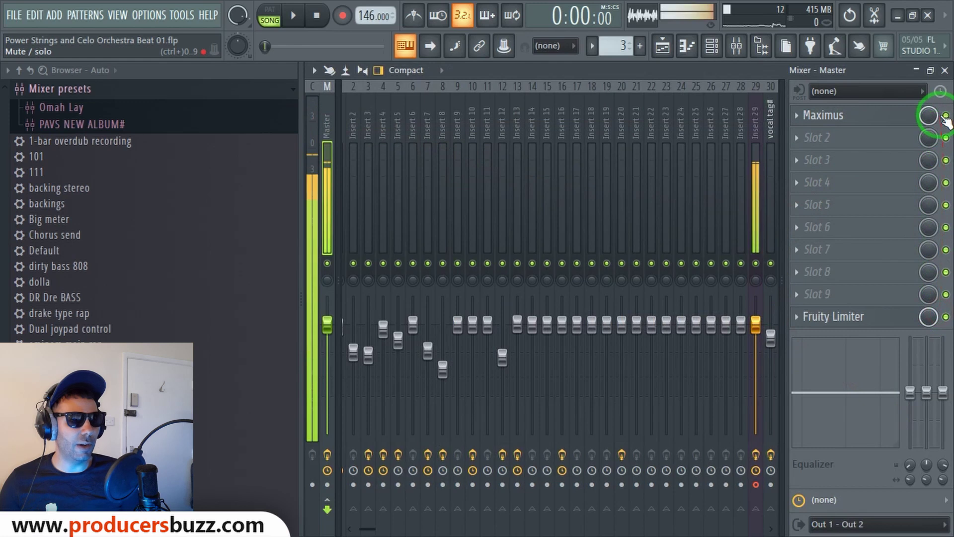
# Step: Move the song position back to an earlier bar and start playback with the mixer showing
pyautogui.click(946, 71)
pyautogui.moveTo(828, 107); pyautogui.dragTo(727, 122)
pyautogui.press('space')
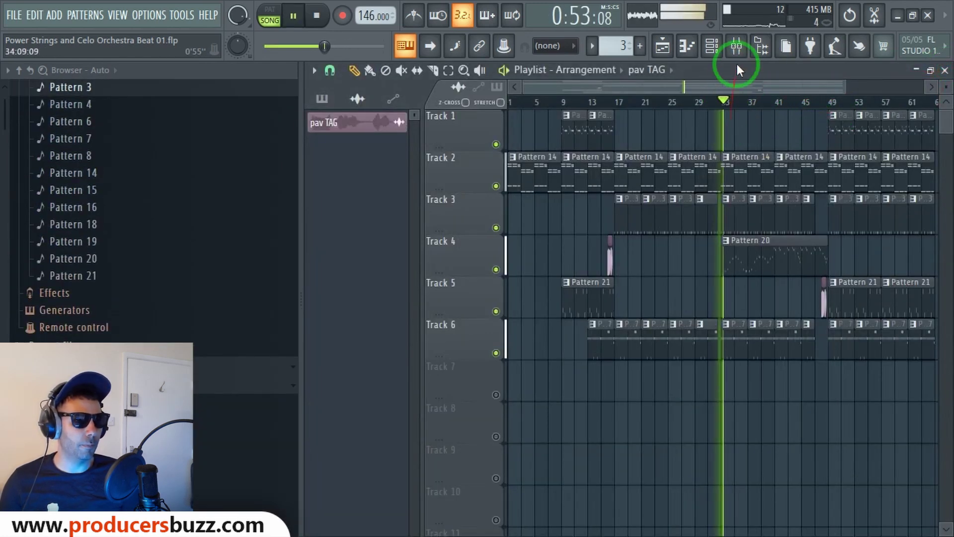
pyautogui.click(737, 45)
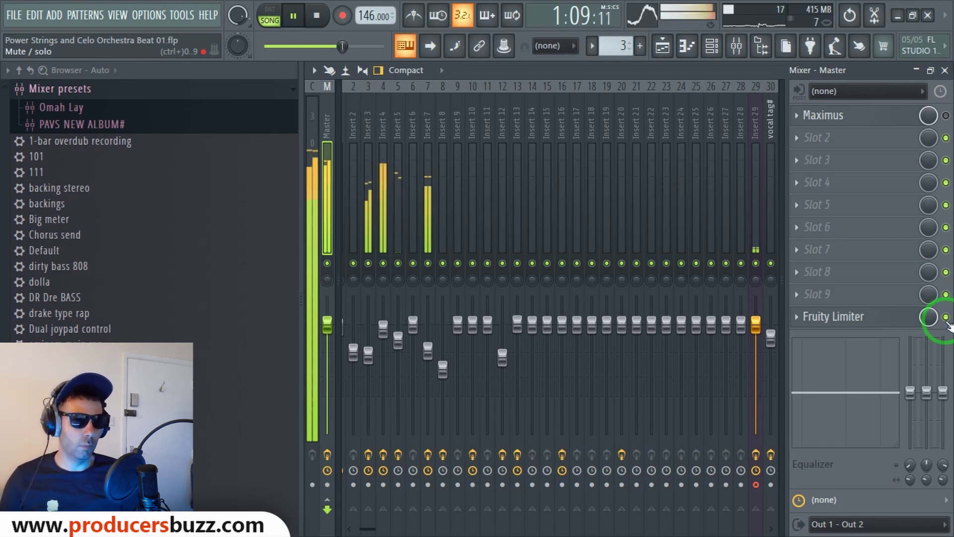
# Step: Scroll through the Master track's effect slots to reach Maximus and Fruity Limiter
pyautogui.moveTo(946, 184); pyautogui.dragTo(948, 137)
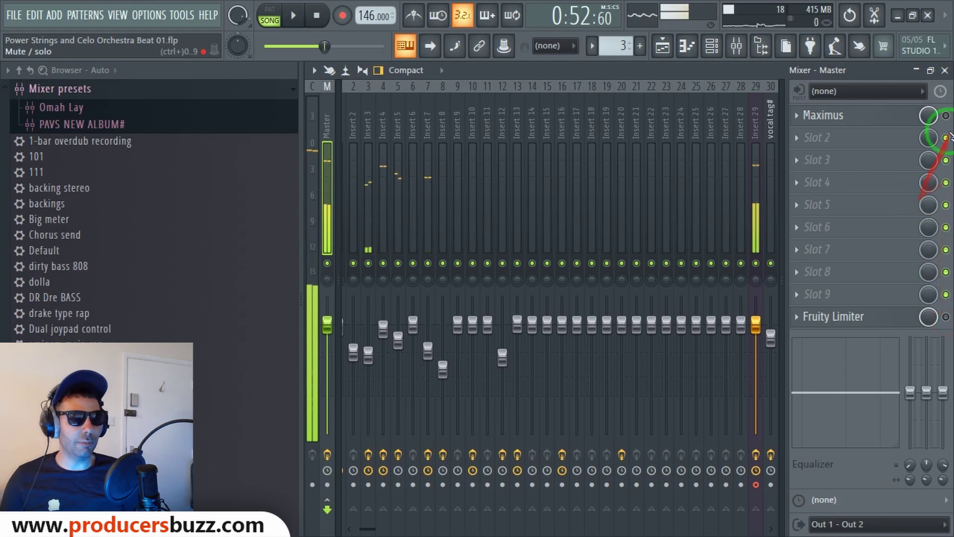
pyautogui.click(920, 180)
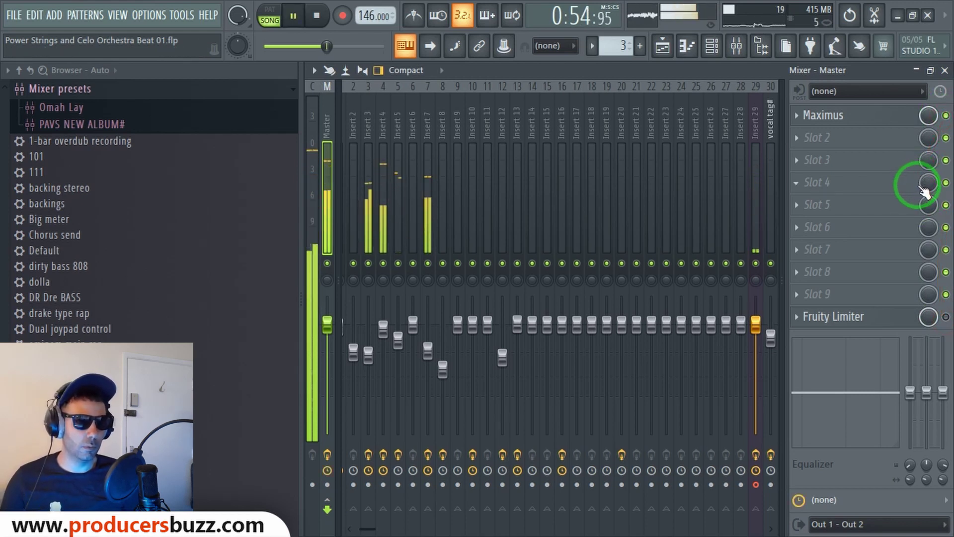
pyautogui.moveTo(917, 205); pyautogui.dragTo(919, 219)
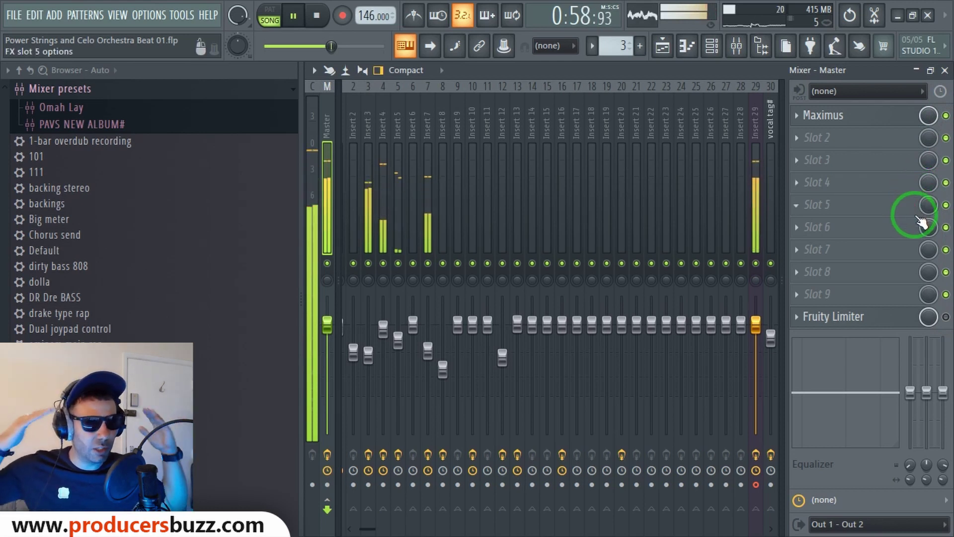
pyautogui.click(933, 205)
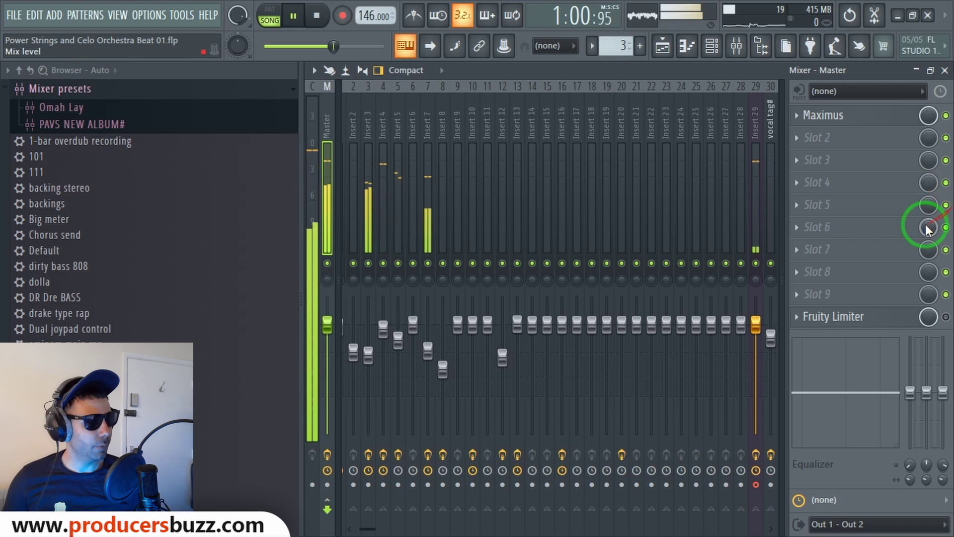
pyautogui.moveTo(928, 248); pyautogui.dragTo(932, 327)
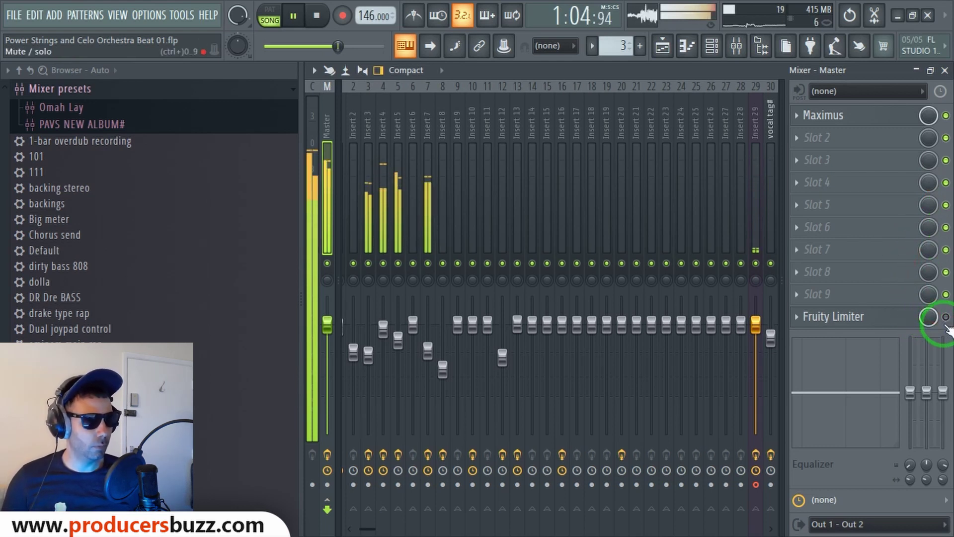
# Step: Compare Maximus and Fruity Limiter on and off during playback, ending with the Limiter off and playback stopped
pyautogui.click(946, 317)
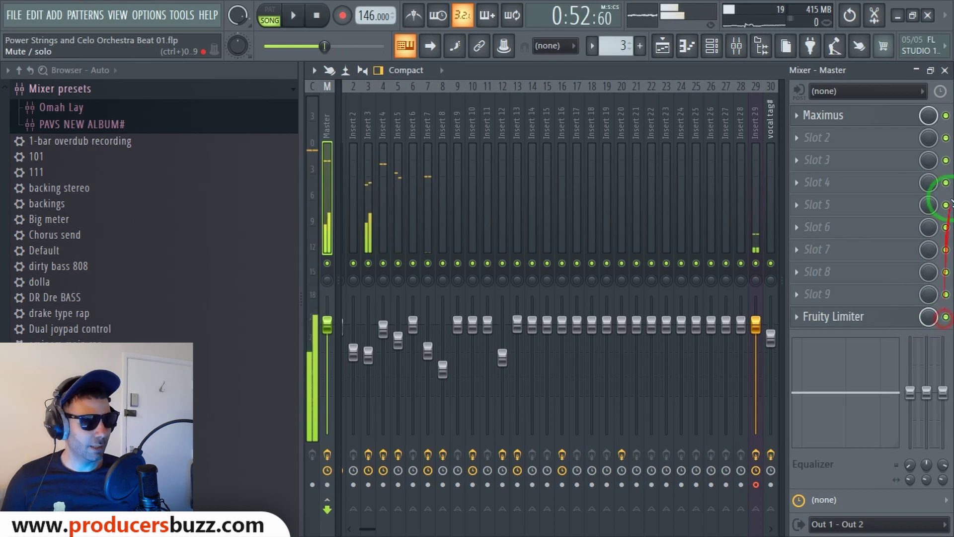
pyautogui.click(946, 115)
pyautogui.press('space')
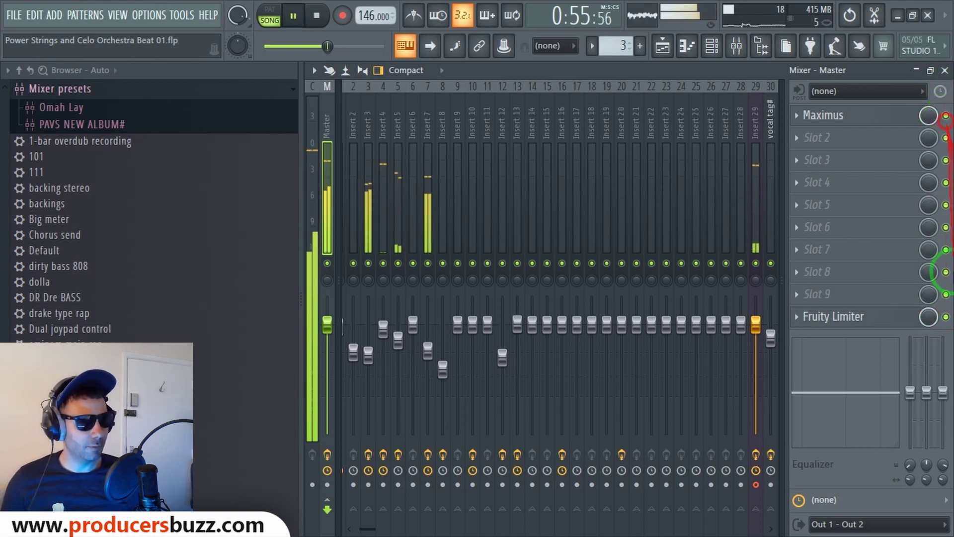
pyautogui.click(946, 317)
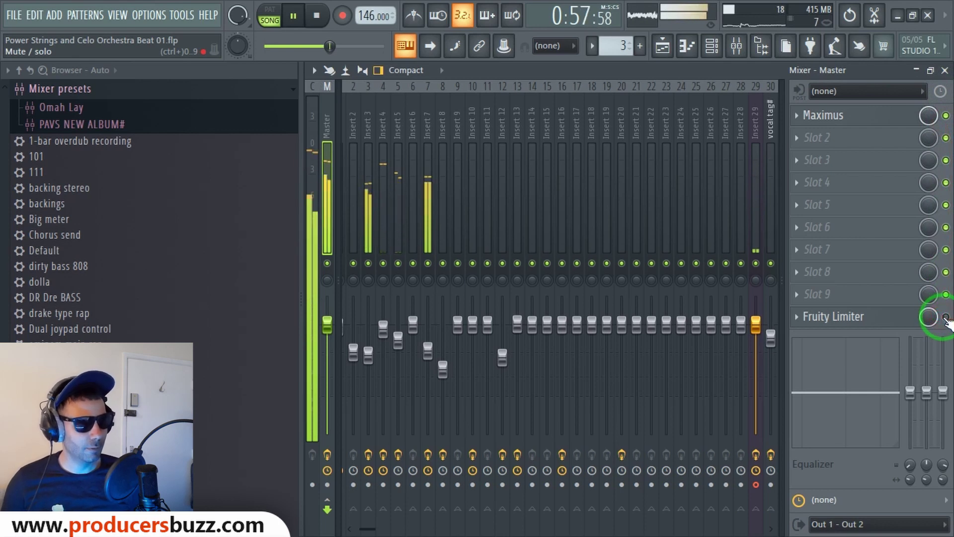
pyautogui.press('space')
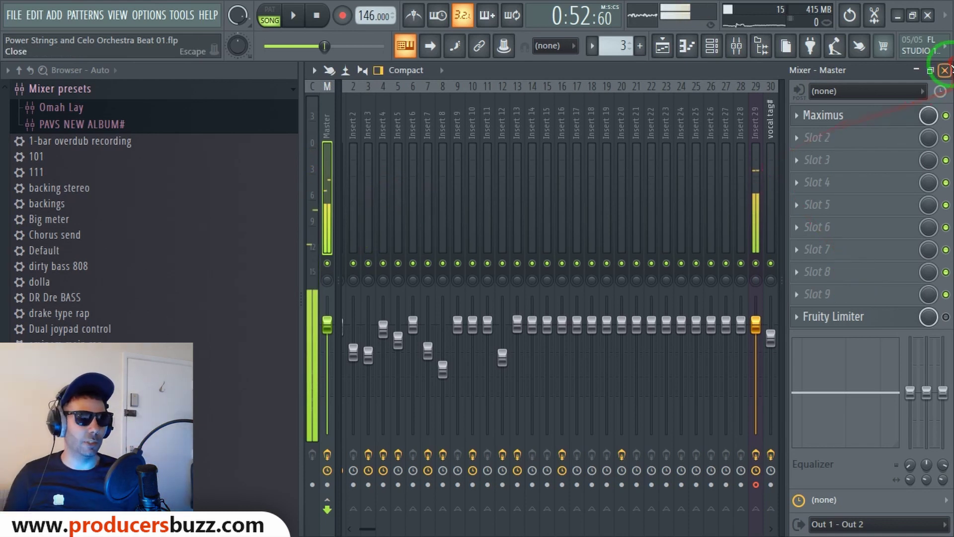
# Step: Close the mixer, make Pattern 18 current and view Pattern 14's notes in the piano roll
pyautogui.click(945, 71)
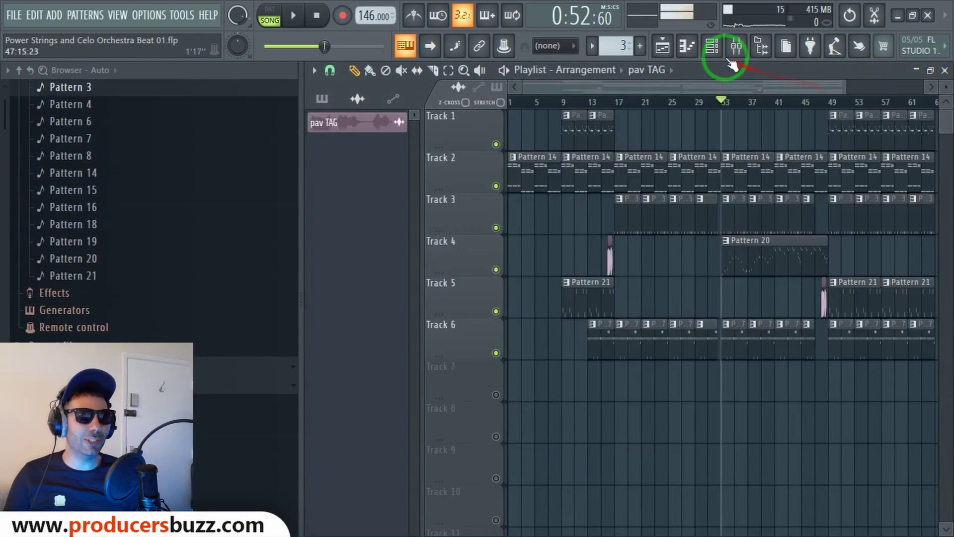
pyautogui.click(712, 46)
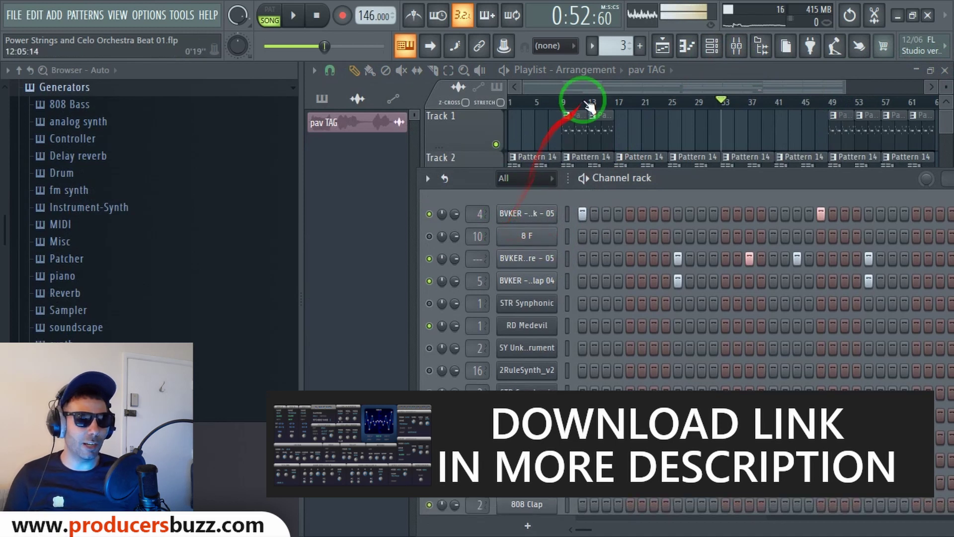
pyautogui.moveTo(621, 46)
pyautogui.mouseDown()
pyautogui.moveTo(622, 65)
pyautogui.moveTo(629, 46)
pyautogui.moveTo(622, 50)
pyautogui.mouseUp()
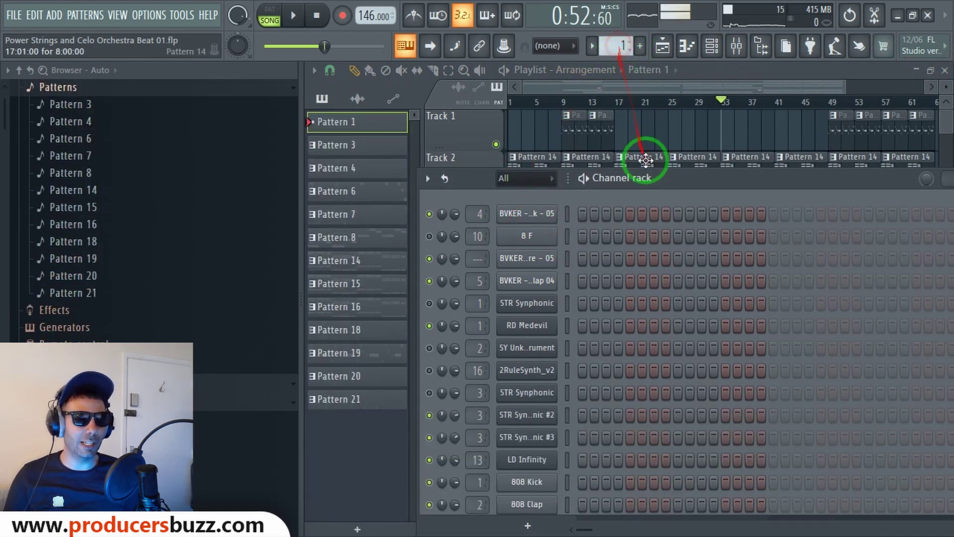
pyautogui.click(602, 136)
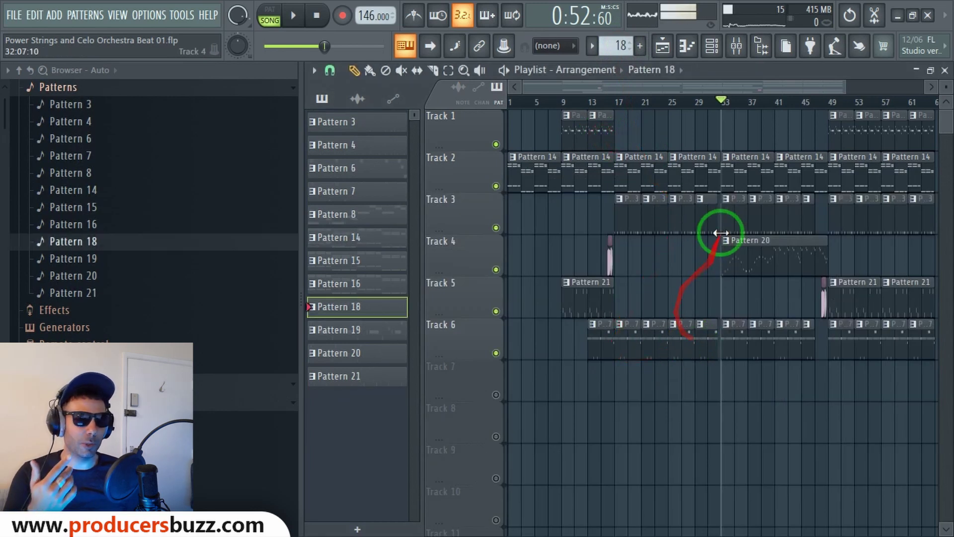
pyautogui.doubleClick(699, 171)
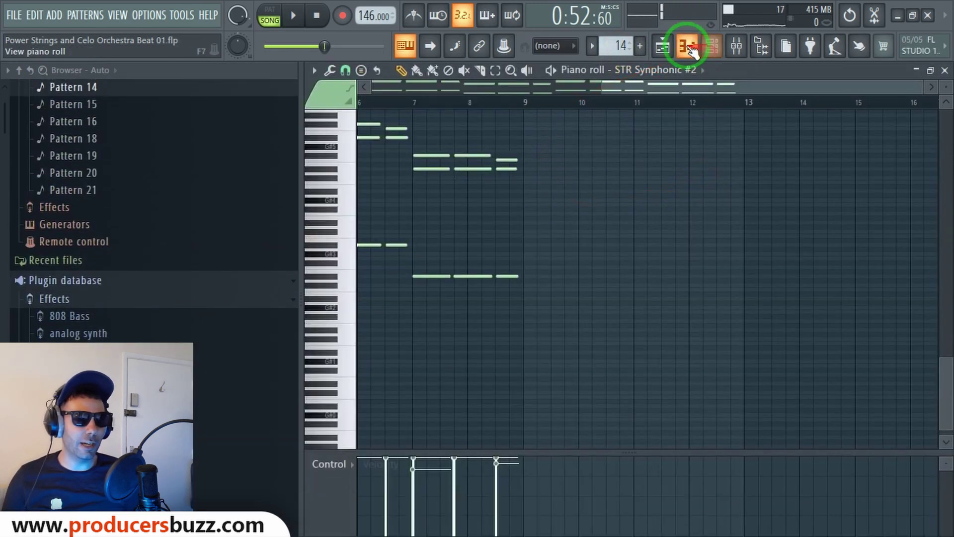
pyautogui.click(711, 48)
# Step: Inspect the STR Synphonic #2 synth window, then close it and return to the Playlist arrangement
pyautogui.click(712, 48)
pyautogui.click(712, 48)
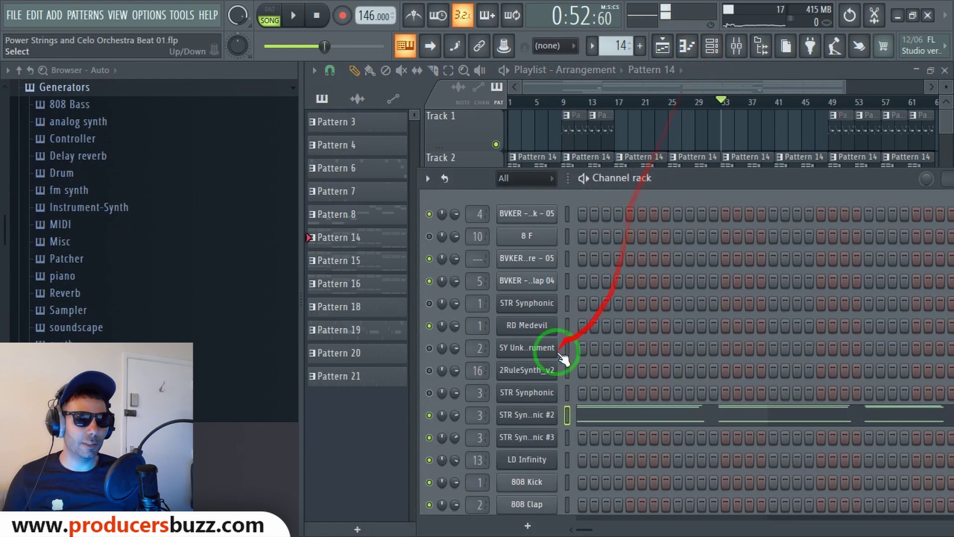
pyautogui.click(517, 414)
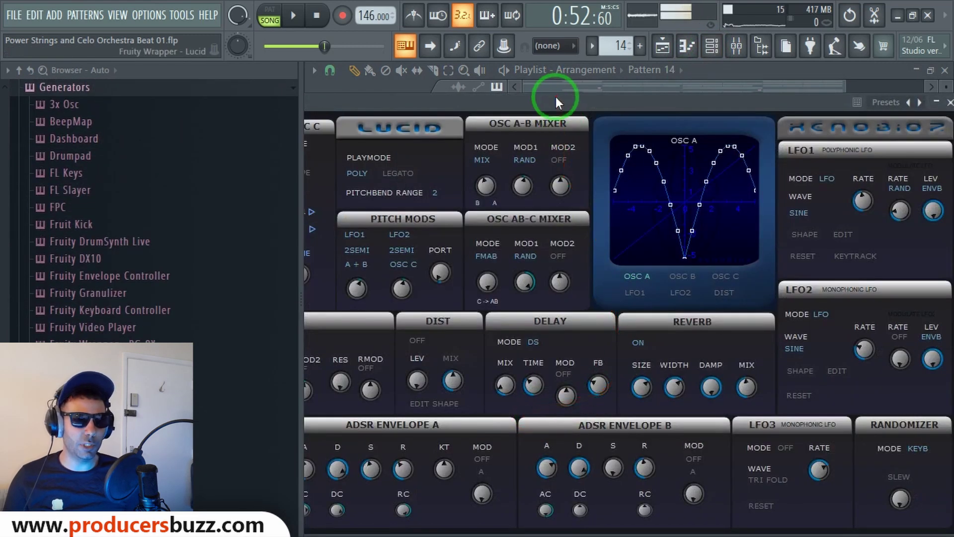
pyautogui.moveTo(555, 96); pyautogui.dragTo(570, 147)
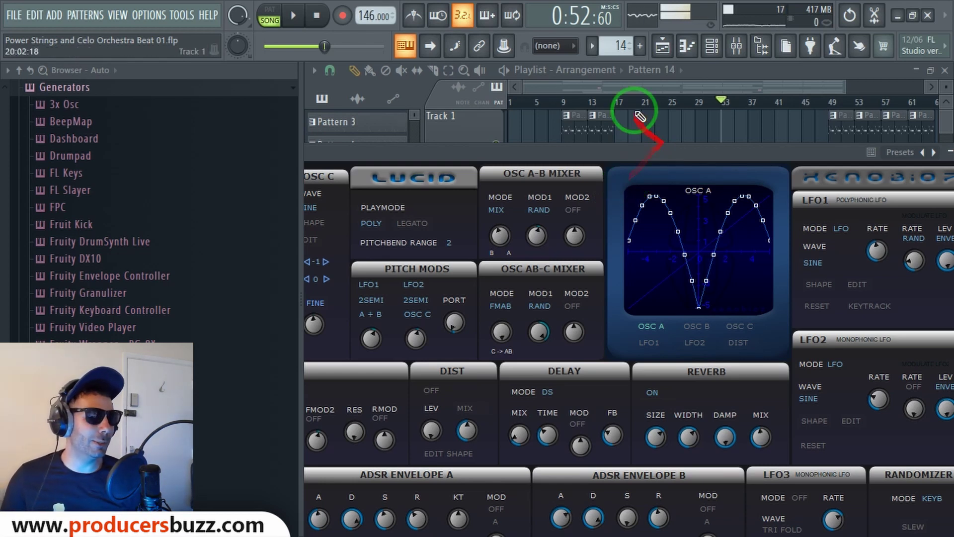
pyautogui.click(662, 46)
pyautogui.click(711, 45)
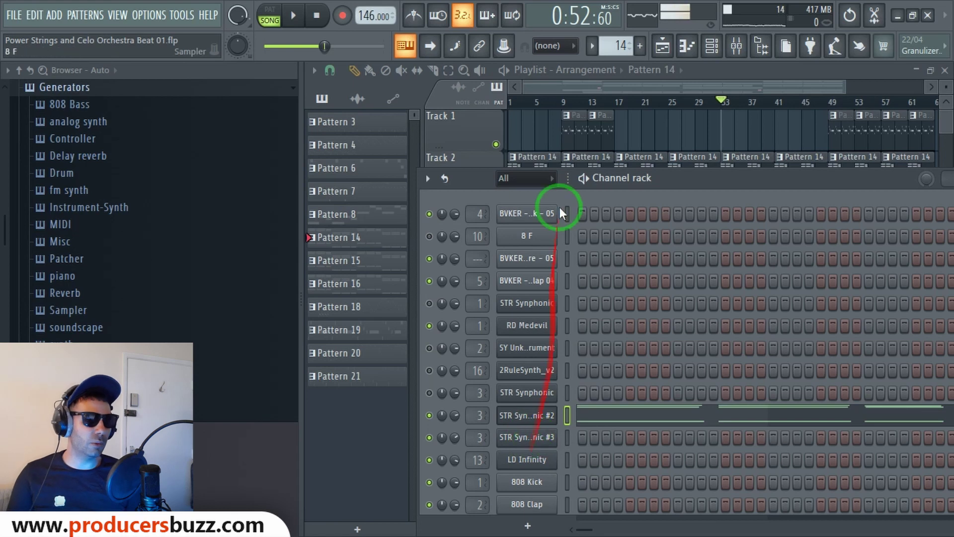
pyautogui.click(601, 90)
# Step: Play the arrangement from bar 49 and stop it with Space
pyautogui.click(831, 104)
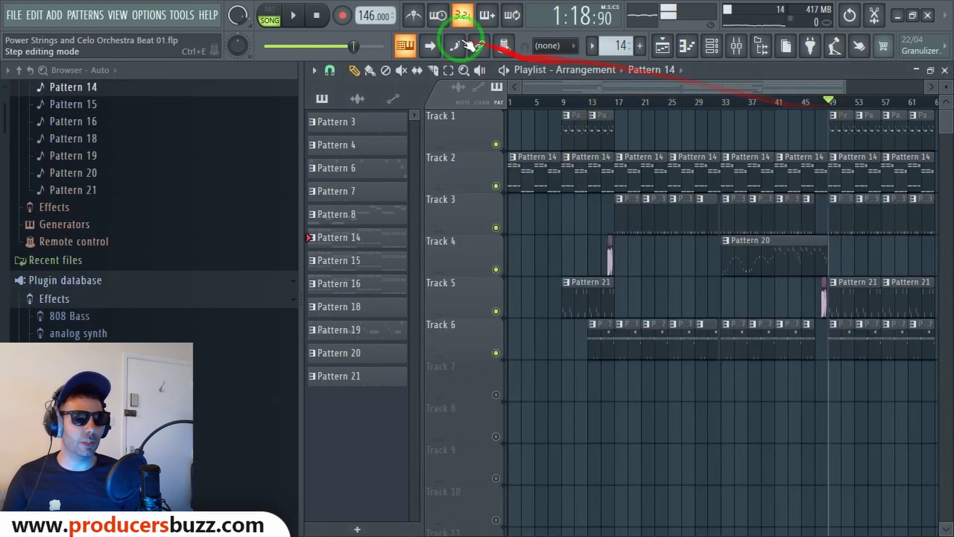
pyautogui.click(297, 21)
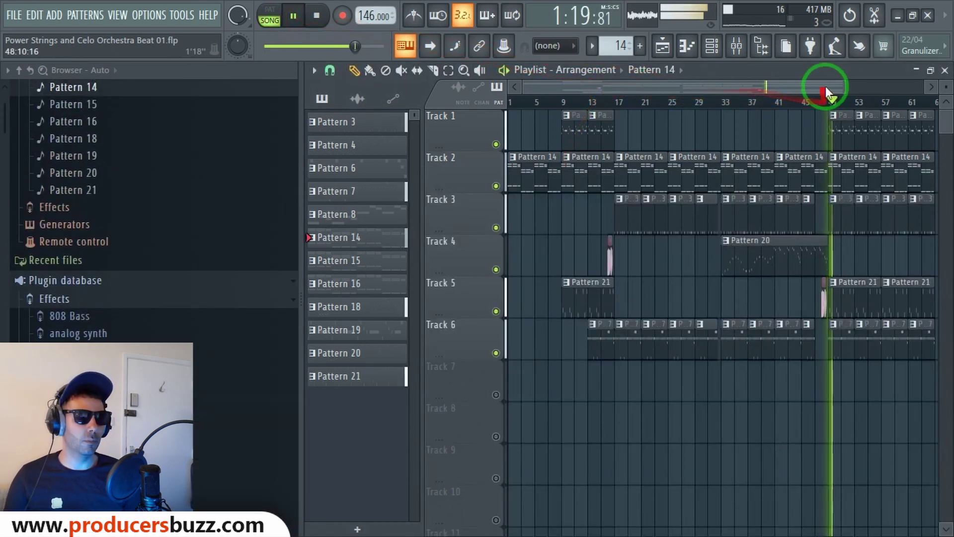
pyautogui.moveTo(844, 85)
pyautogui.mouseDown()
pyautogui.moveTo(716, 88)
pyautogui.moveTo(849, 90)
pyautogui.mouseUp()
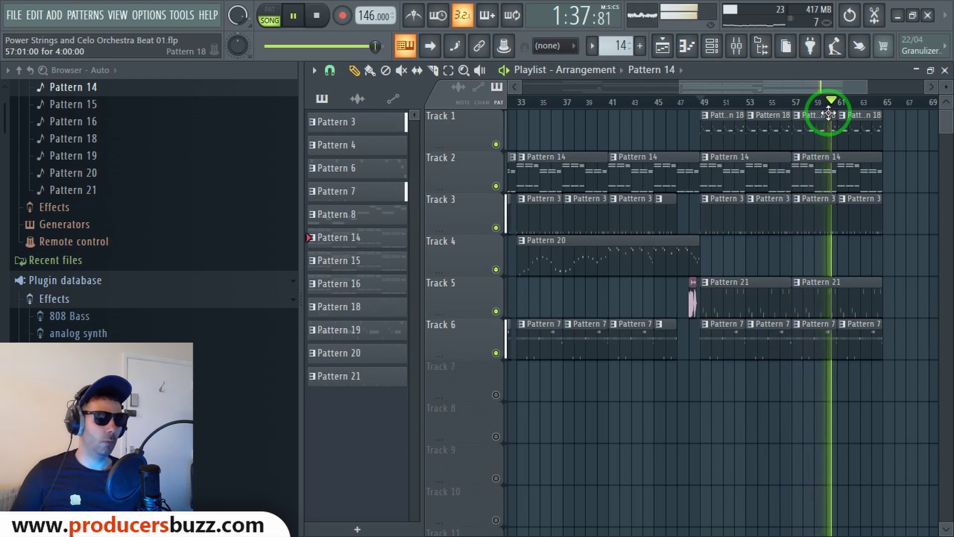
pyautogui.press('space')
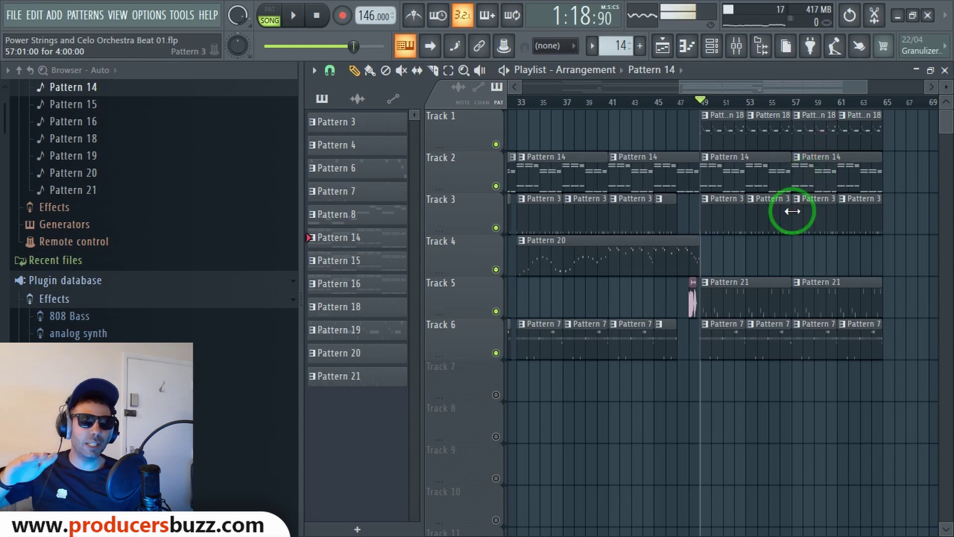
# Step: Briefly open the synth's plugin window from the Channel rack, close it, and bring up the mixer
pyautogui.click(713, 46)
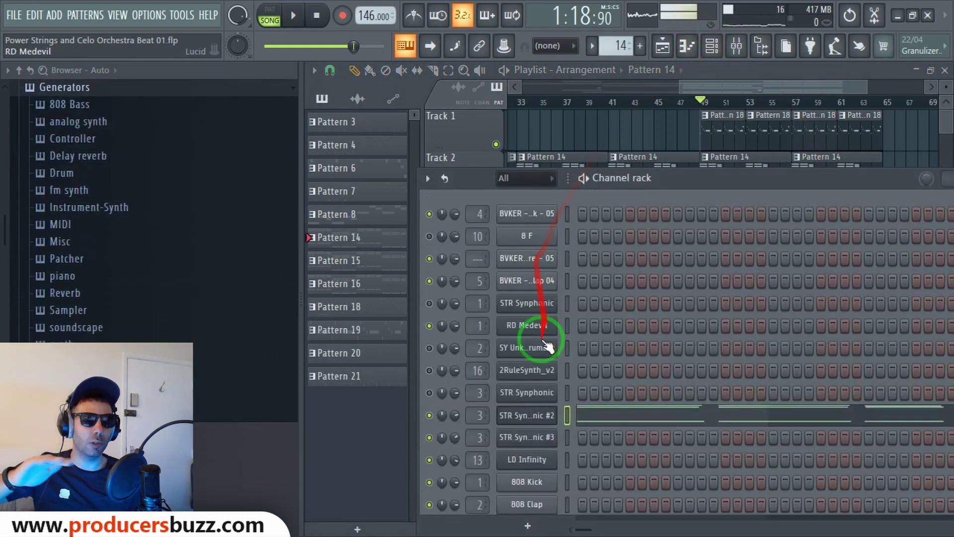
pyautogui.click(525, 415)
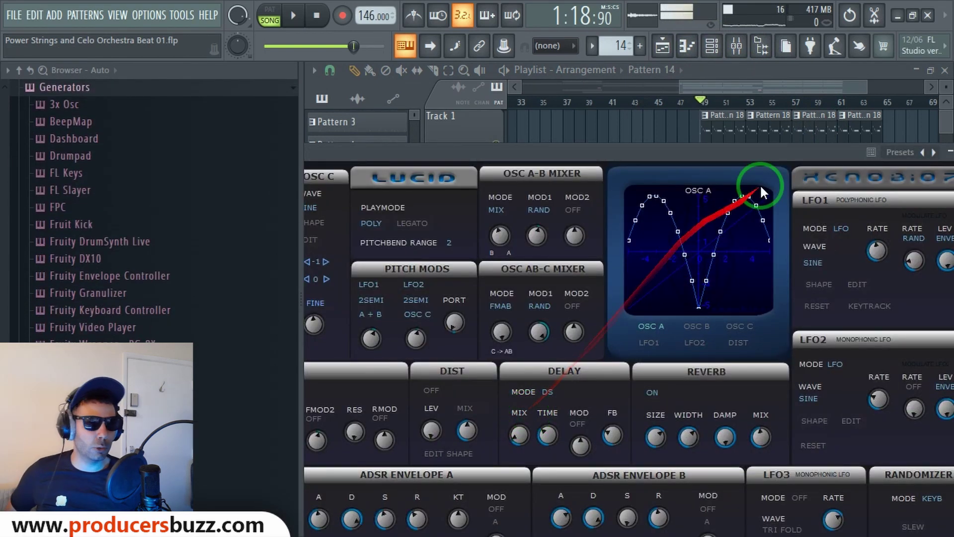
pyautogui.moveTo(852, 154); pyautogui.dragTo(751, 165)
pyautogui.click(830, 157)
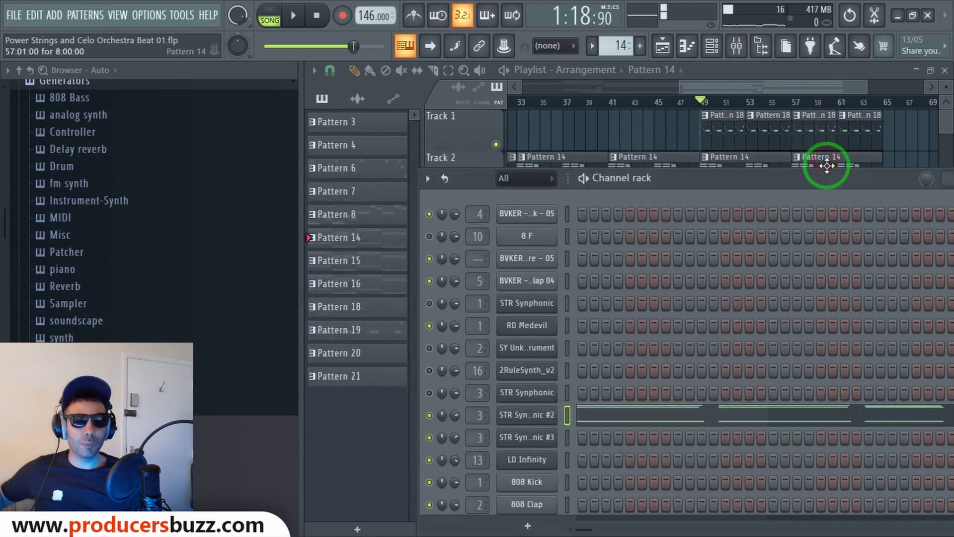
pyautogui.click(733, 56)
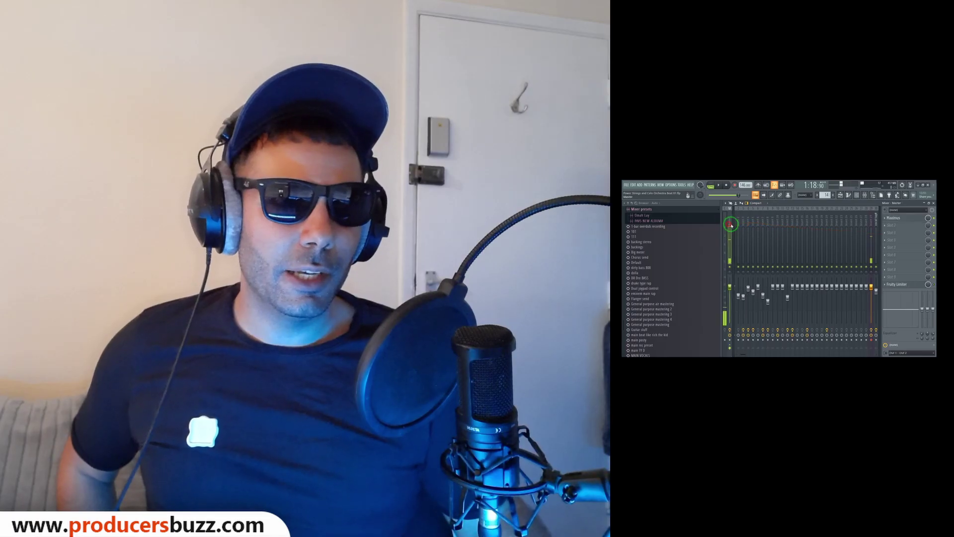
pyautogui.click(928, 284)
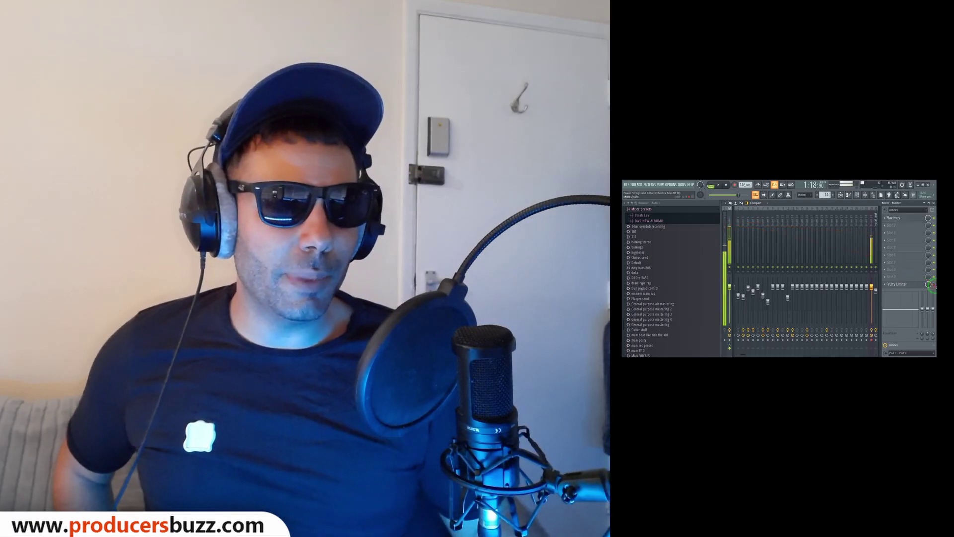